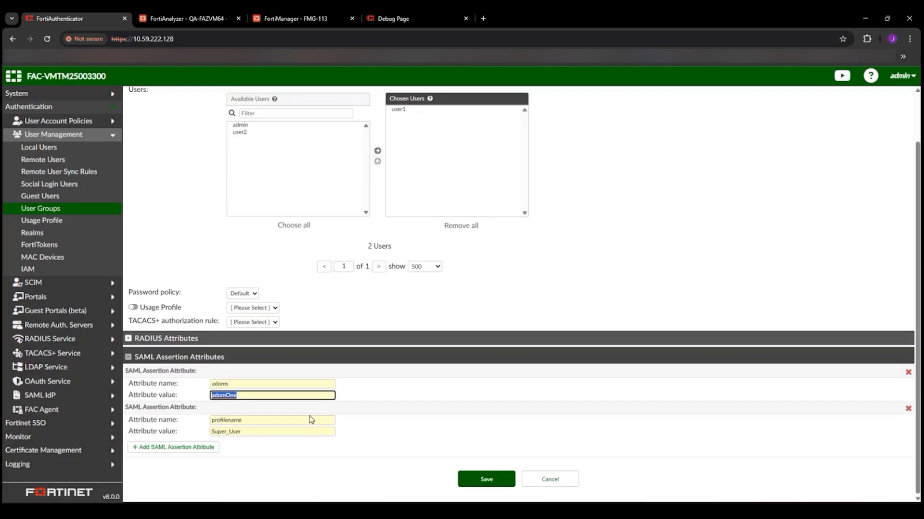
# Step: Examine the adoms and profilename values in the SAML assertion attributes of user1's FortiAnalyzer group
pyautogui.click(286, 460)
pyautogui.moveTo(253, 428); pyautogui.dragTo(211, 430)
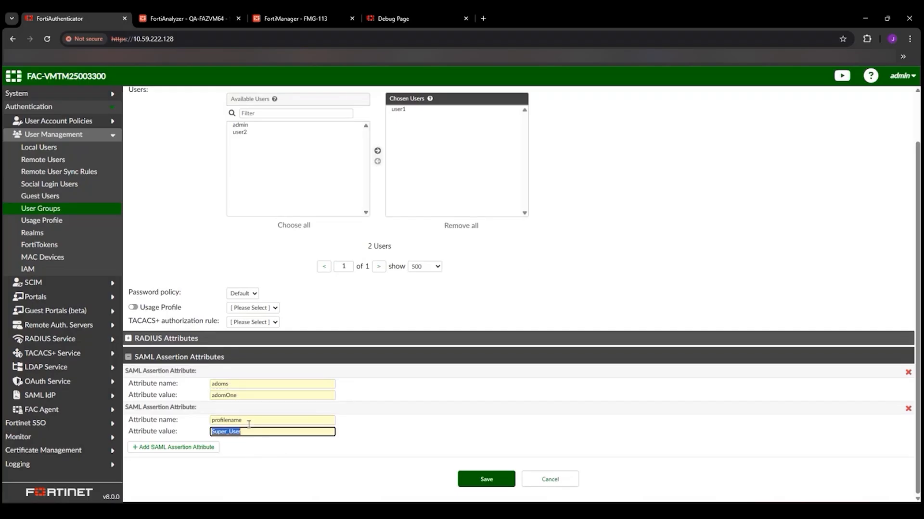
pyautogui.click(270, 468)
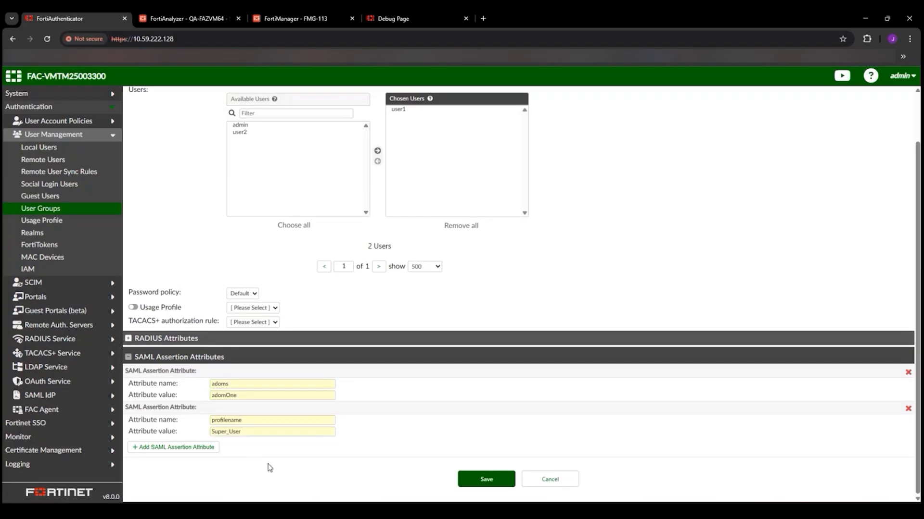
# Step: Switch to FortiAnalyzer and open the adomOne ADOM to examine its assigned devices
pyautogui.click(181, 20)
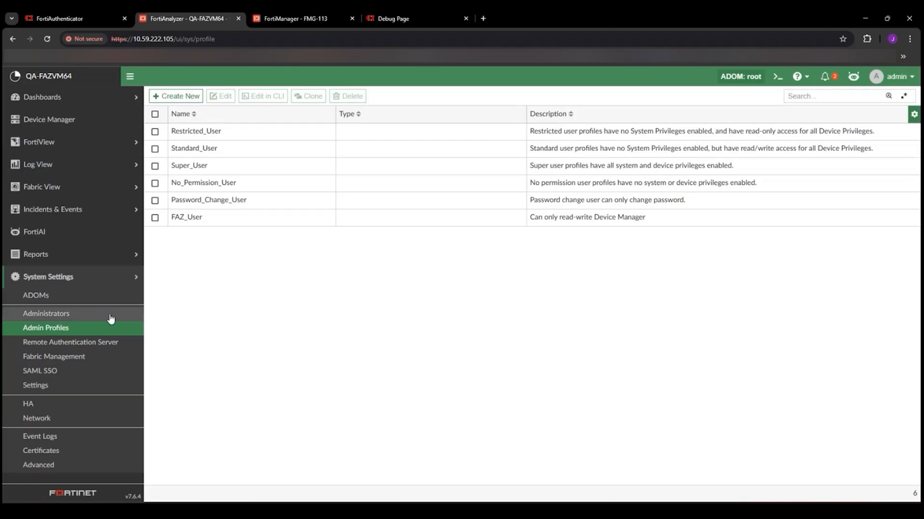
pyautogui.click(106, 295)
pyautogui.doubleClick(195, 201)
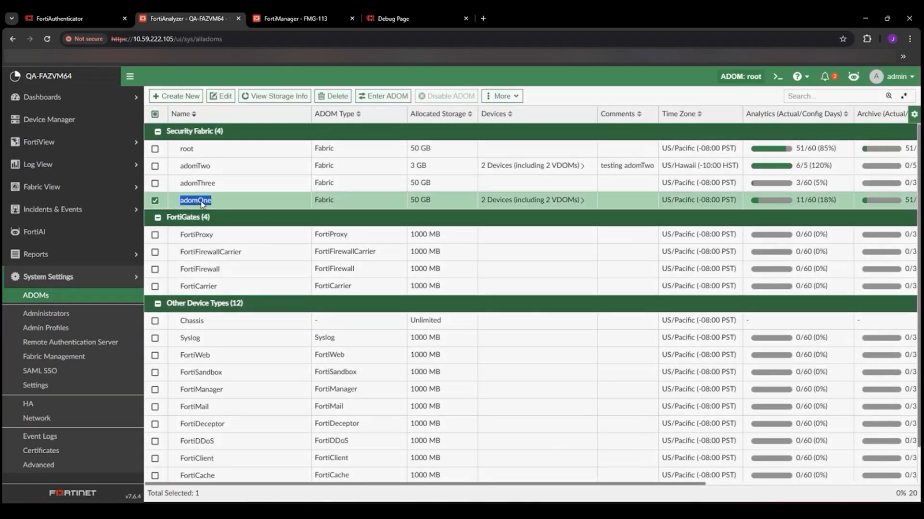
pyautogui.scroll(-1, 695, 275)
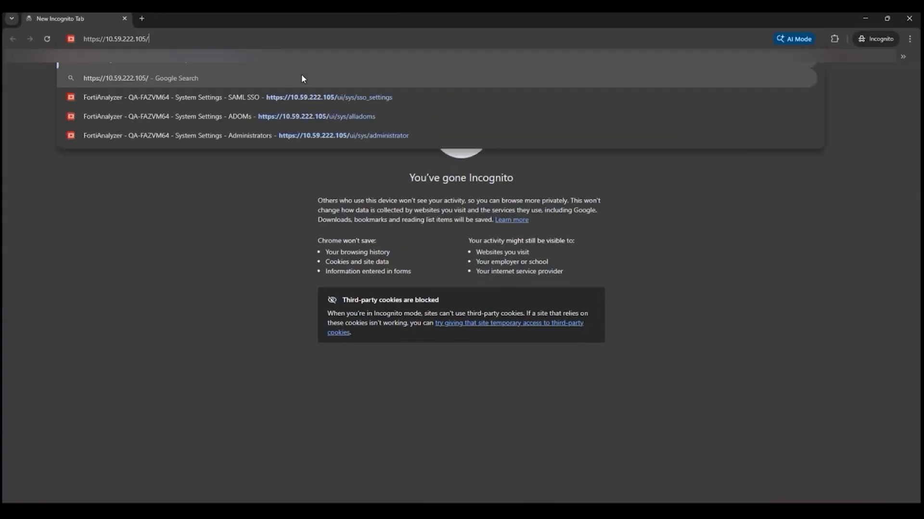
pyautogui.press('Return')
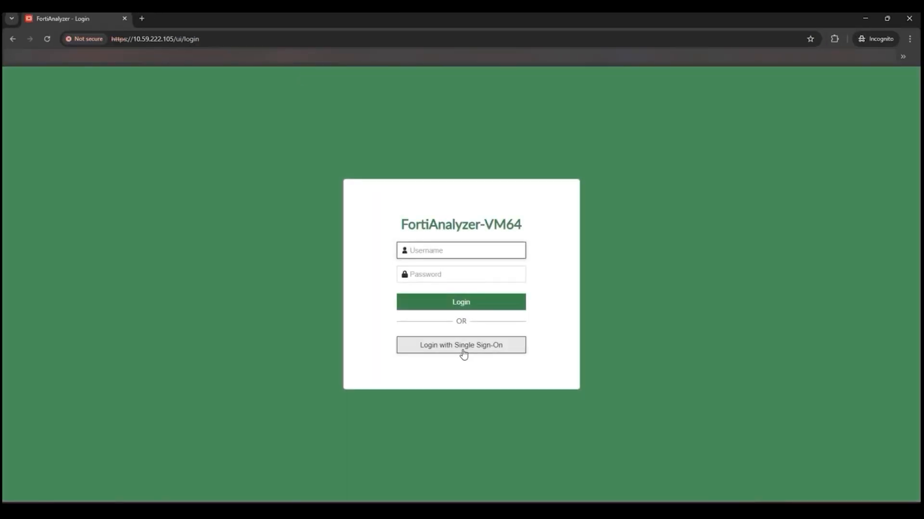
pyautogui.click(463, 354)
pyautogui.write('user1')
pyautogui.press('Return')
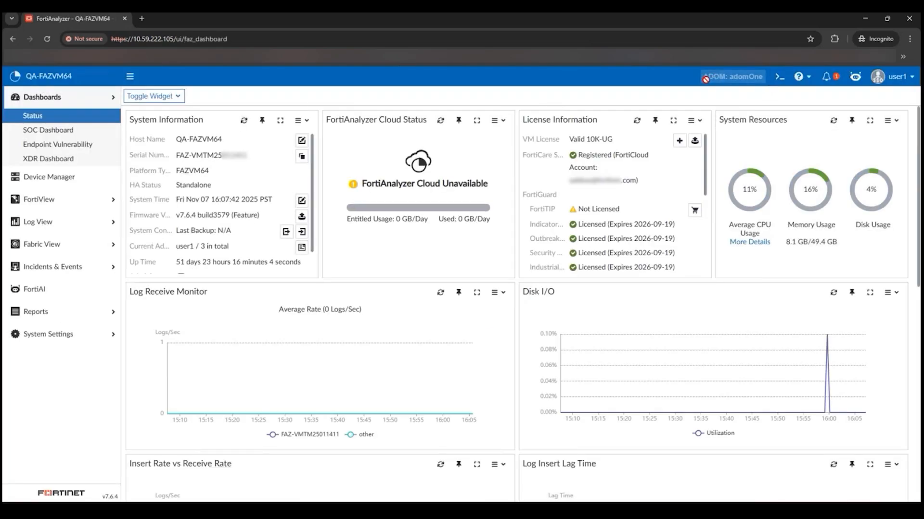
# Step: Examine the ADOMs and the administrator accounts accessible to user1 in the system settings
pyautogui.click(58, 334)
pyautogui.click(89, 300)
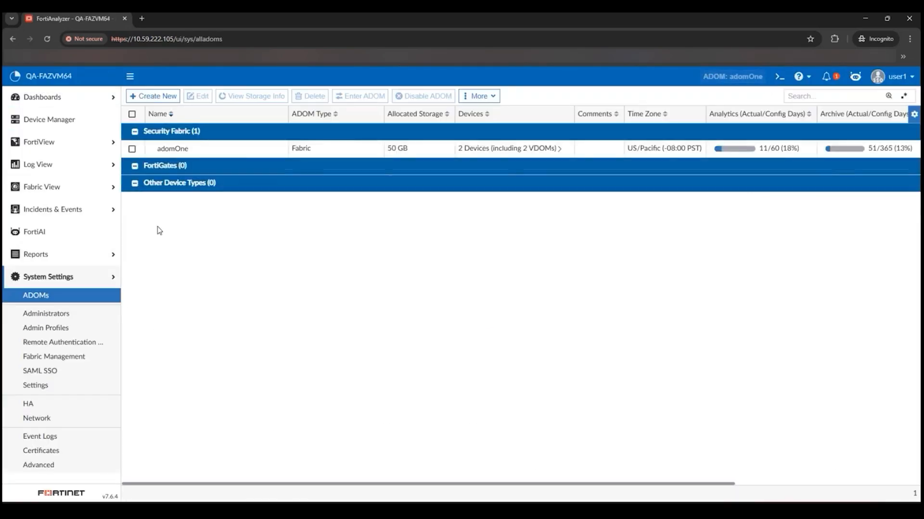
pyautogui.click(60, 314)
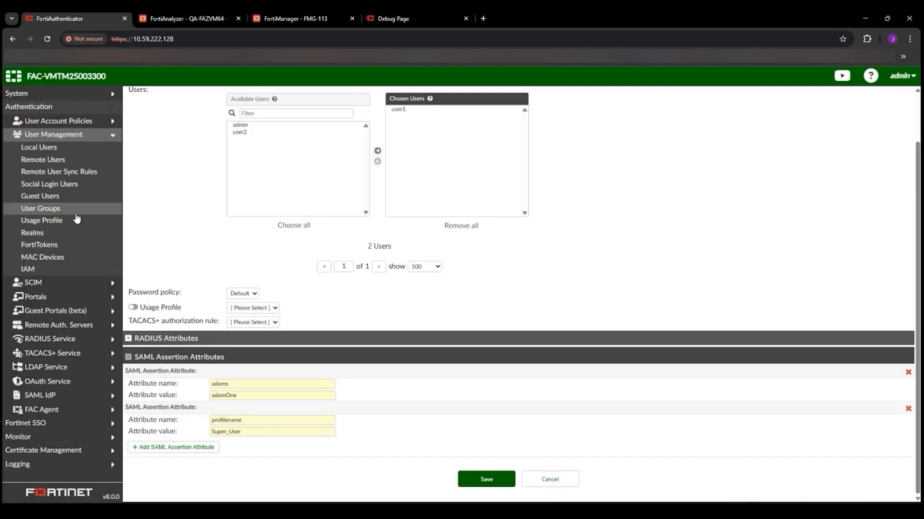
# Step: In FortiAuthenticator, open userGroup2FAZ and examine its SAML assertion attributes for ADOM and profile name
pyautogui.click(74, 211)
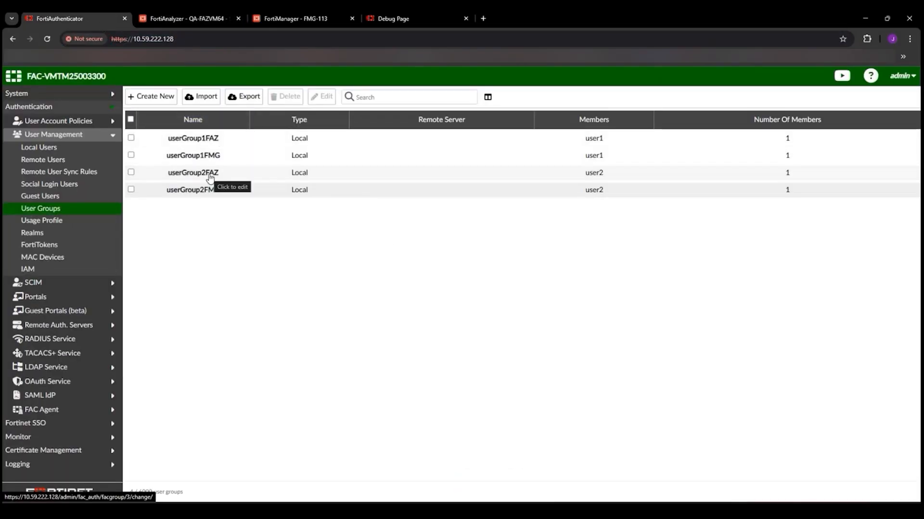
pyautogui.click(209, 174)
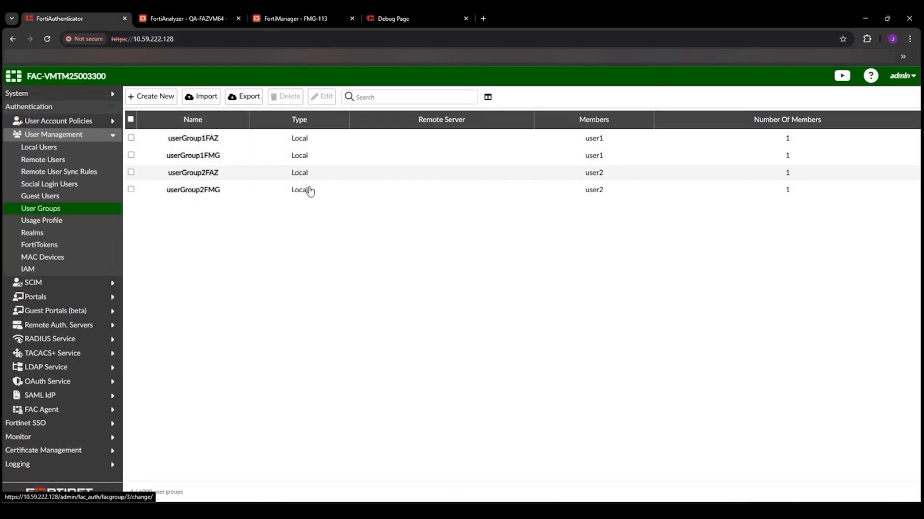
pyautogui.click(243, 410)
pyautogui.scroll(-1, 281, 377)
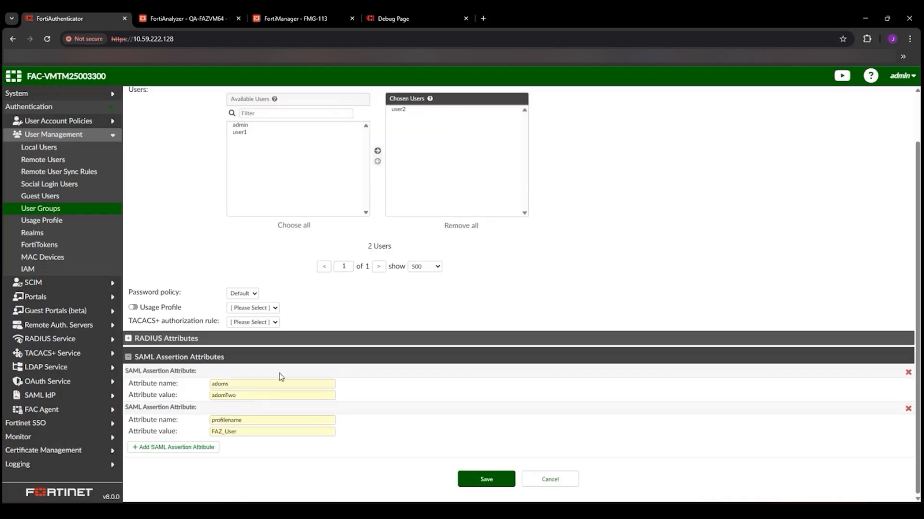
pyautogui.scroll(1, 295, 392)
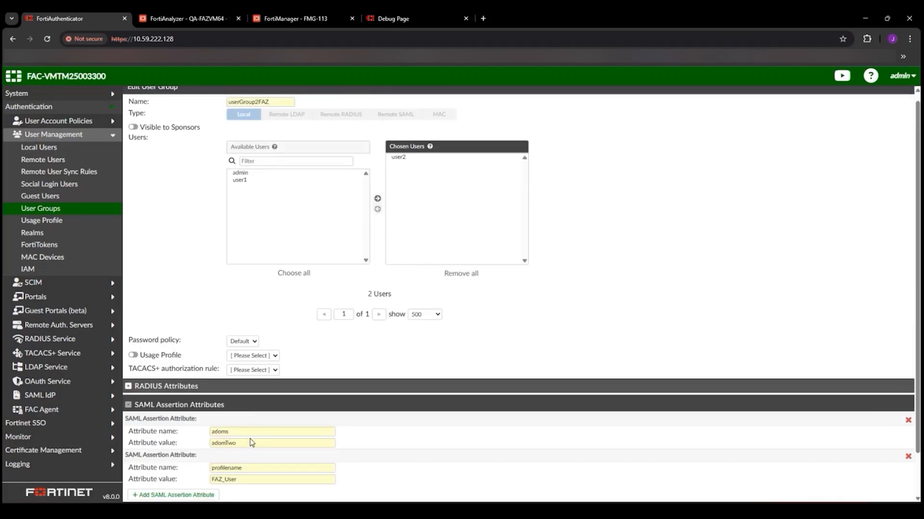
pyautogui.scroll(-1, 251, 442)
pyautogui.click(247, 396)
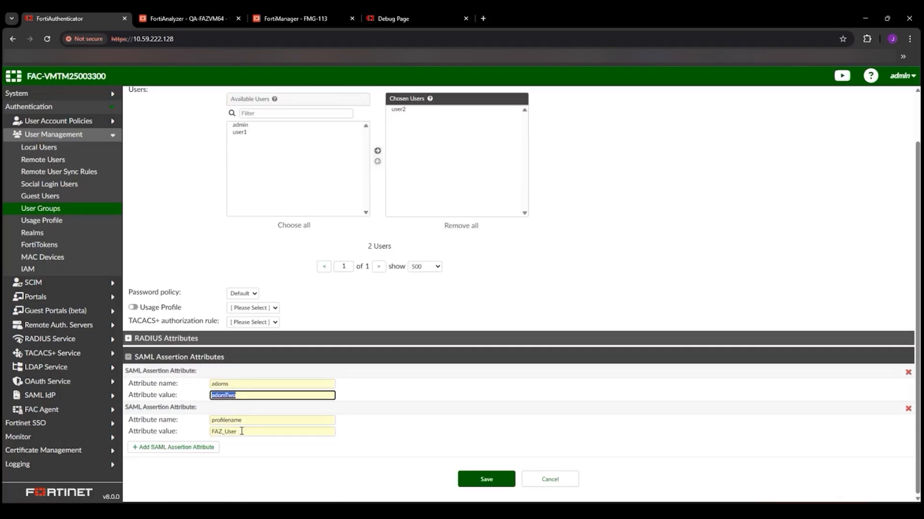
pyautogui.click(242, 431)
pyautogui.click(297, 471)
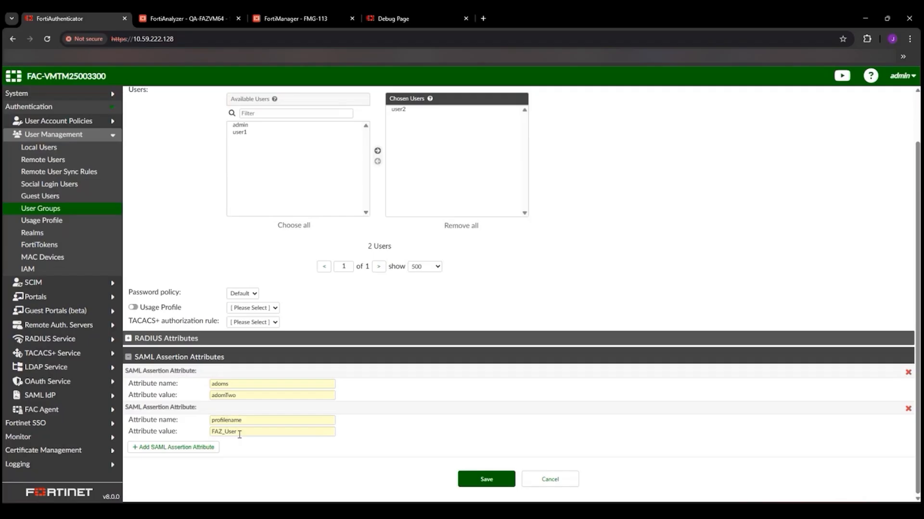
# Step: In FortiAnalyzer, close the adomOne settings without changes and open adomTwo to examine its devices
pyautogui.click(186, 19)
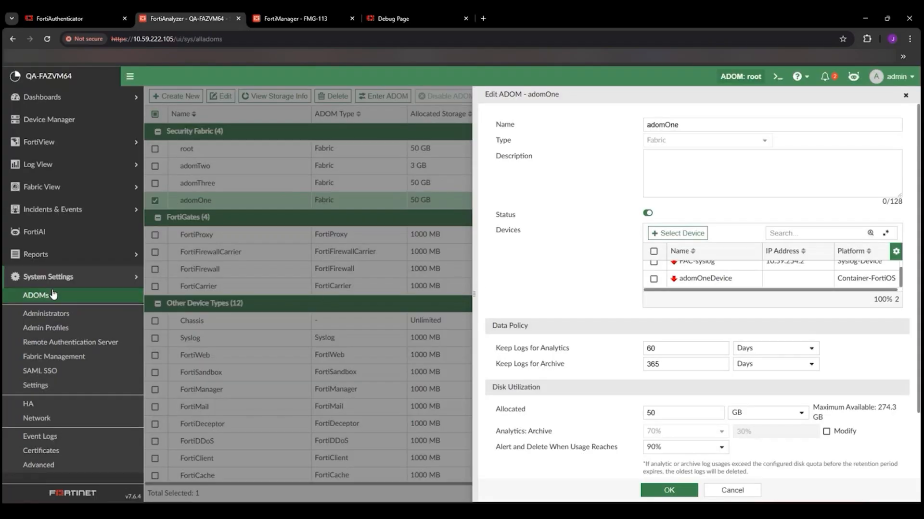
pyautogui.click(729, 493)
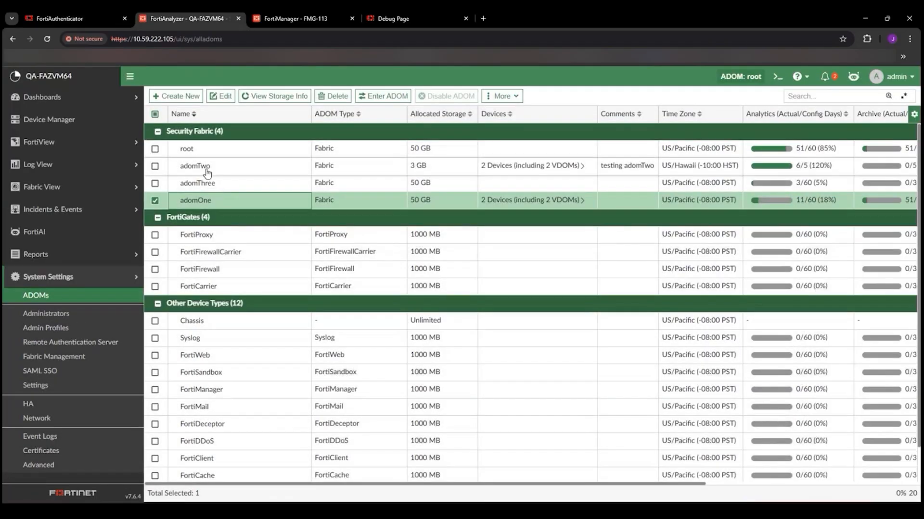
pyautogui.click(209, 166)
pyautogui.doubleClick(209, 166)
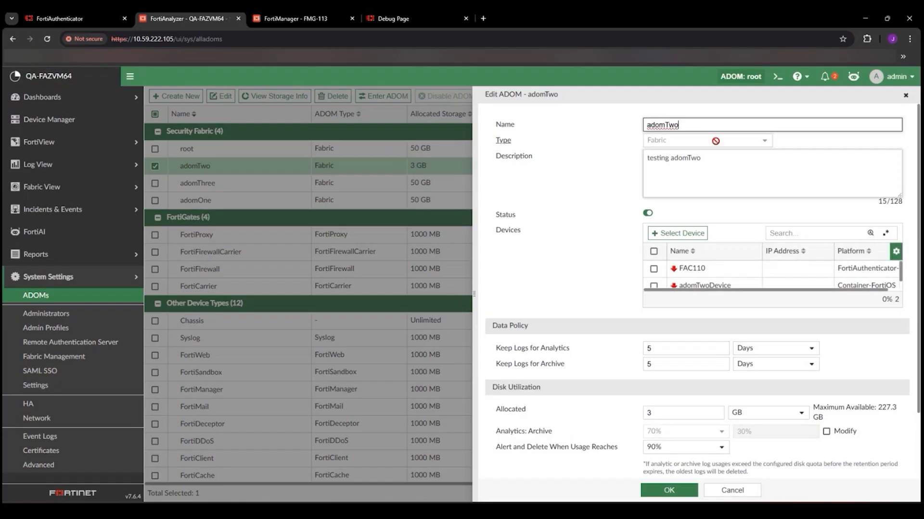
pyautogui.scroll(-1, 730, 284)
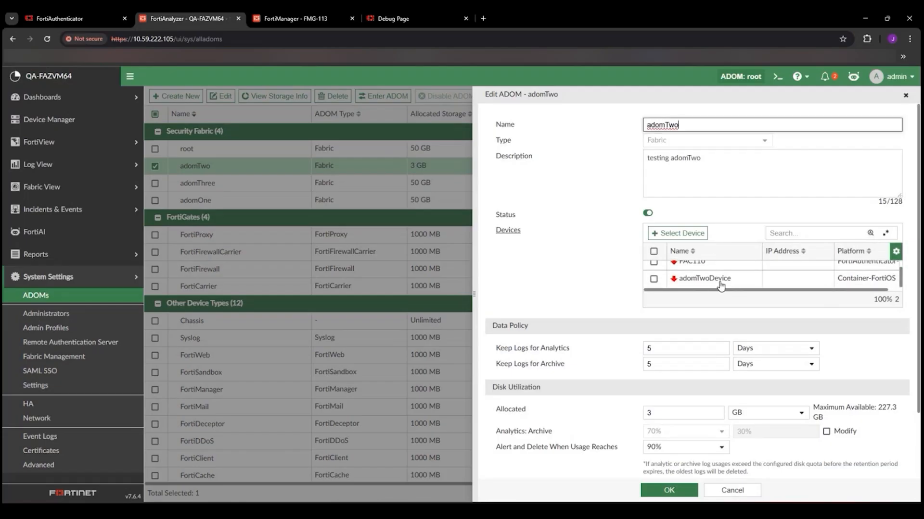
# Step: Examine the permissions of the FAZ_User admin profile and close it without changes
pyautogui.click(57, 328)
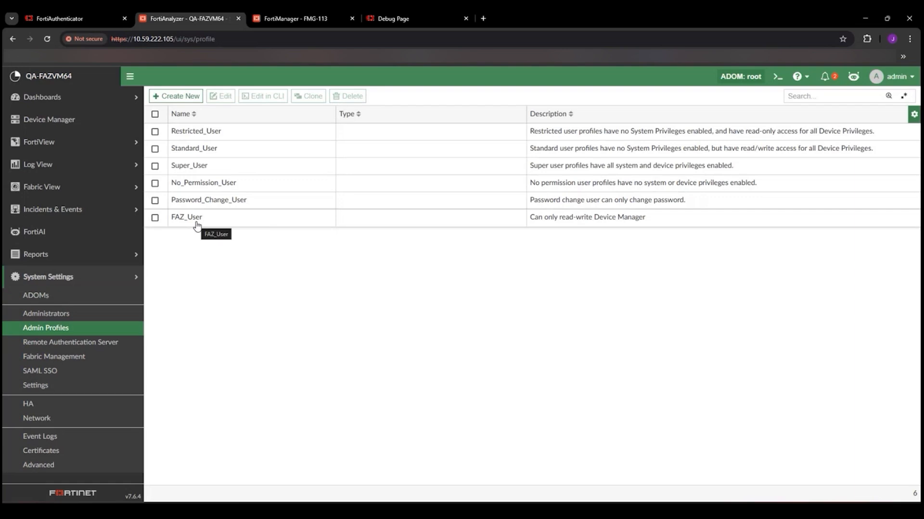
pyautogui.doubleClick(583, 218)
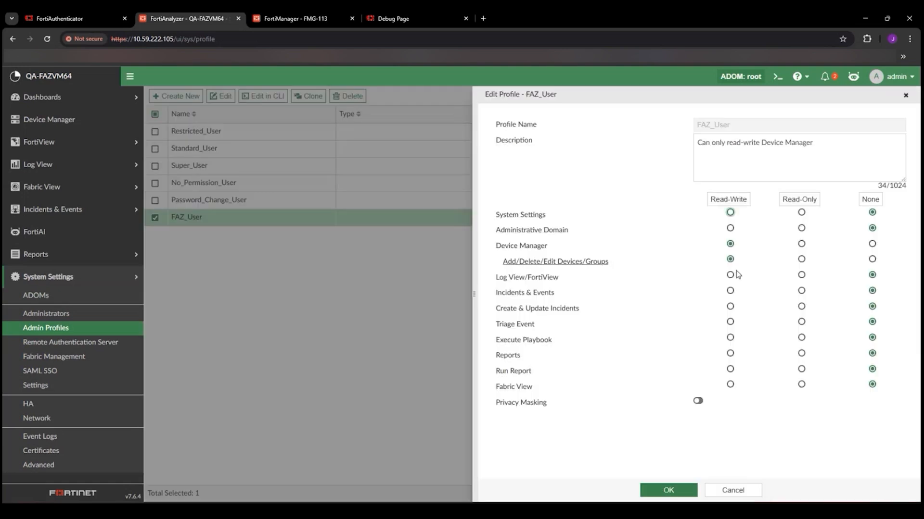
pyautogui.click(726, 491)
# Step: Log user1 out of FortiAnalyzer in the incognito window and sign in with single sign-on as user2, entering the account password
pyautogui.click(300, 494)
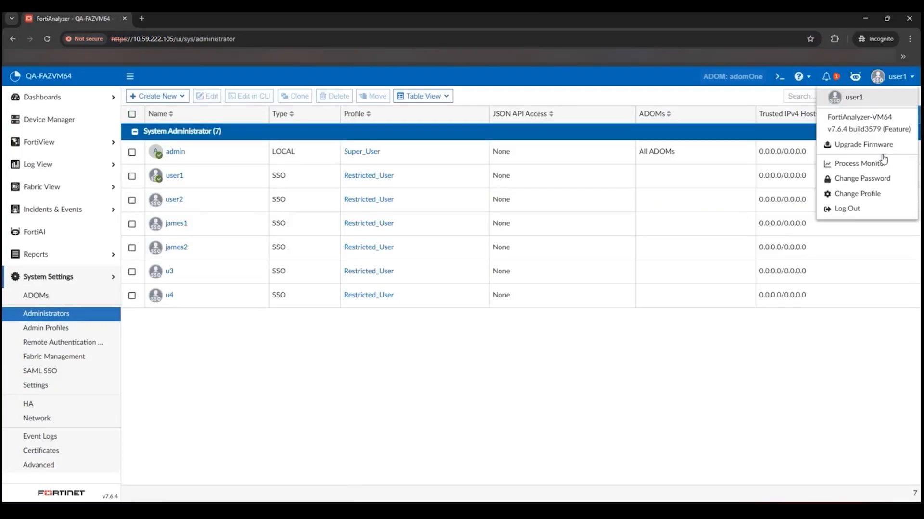
pyautogui.click(853, 207)
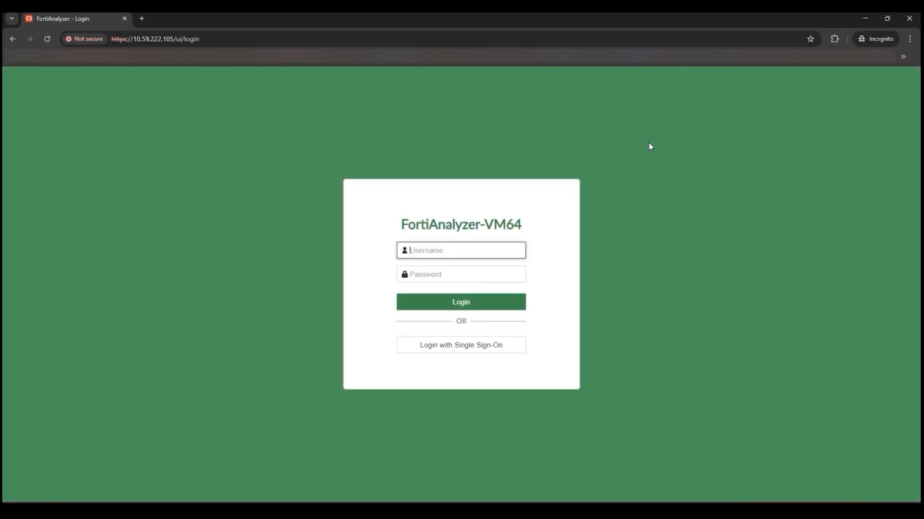
pyautogui.click(510, 347)
pyautogui.write('user2')
pyautogui.press('Return')
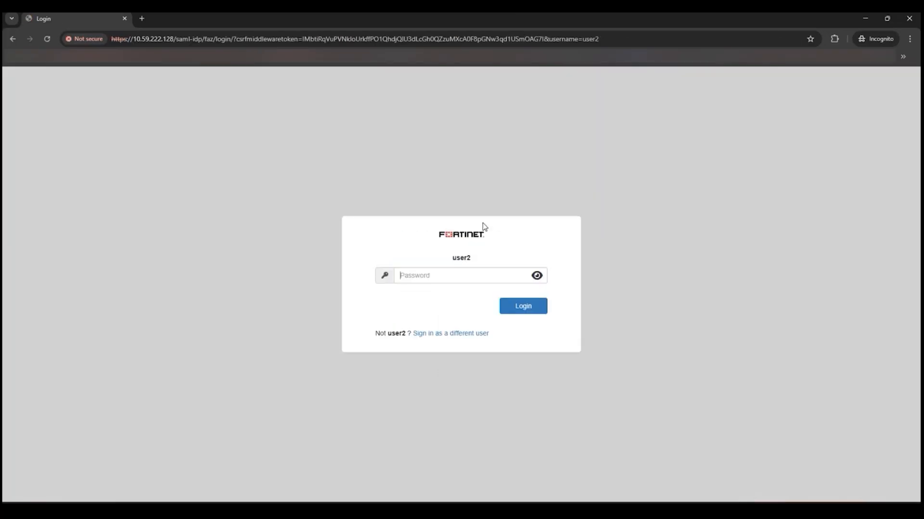
pyautogui.write('•')
pyautogui.press('Return')
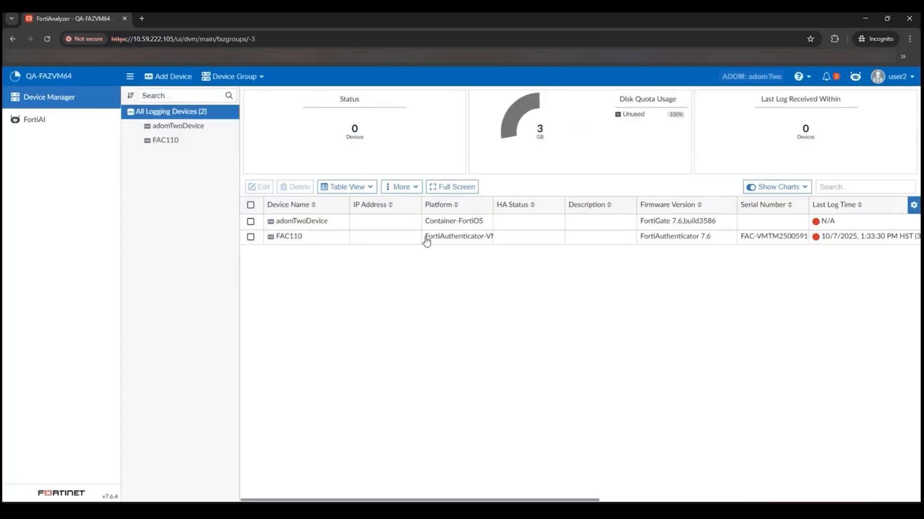
# Step: Examine the Device Manager devices accessible to user2 and open the account options
pyautogui.click(67, 102)
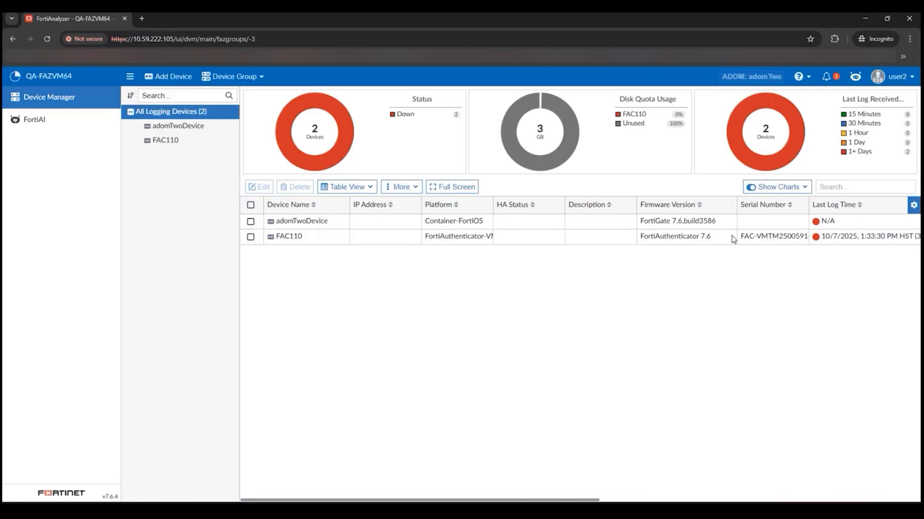
pyautogui.click(893, 77)
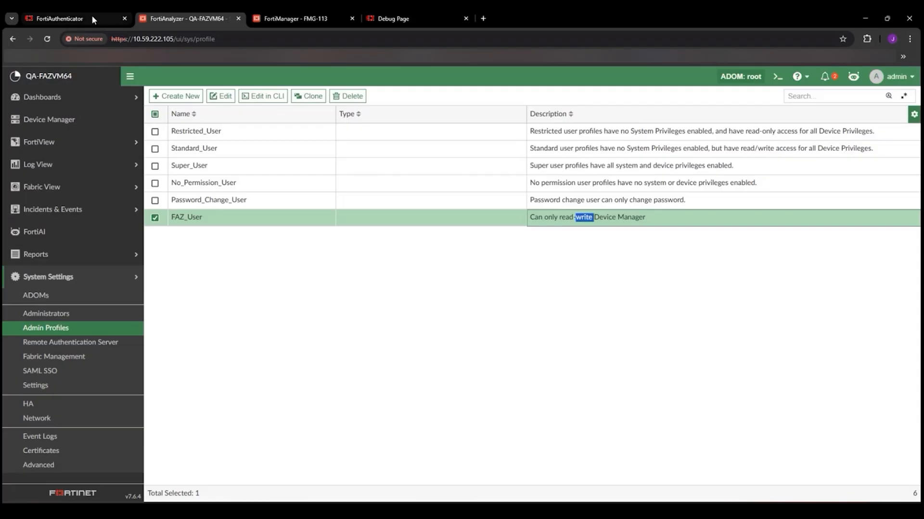
# Step: In FortiAuthenticator, open userGroup1FMG and examine the ADOM and profile values in its SAML assertion attributes
pyautogui.click(93, 19)
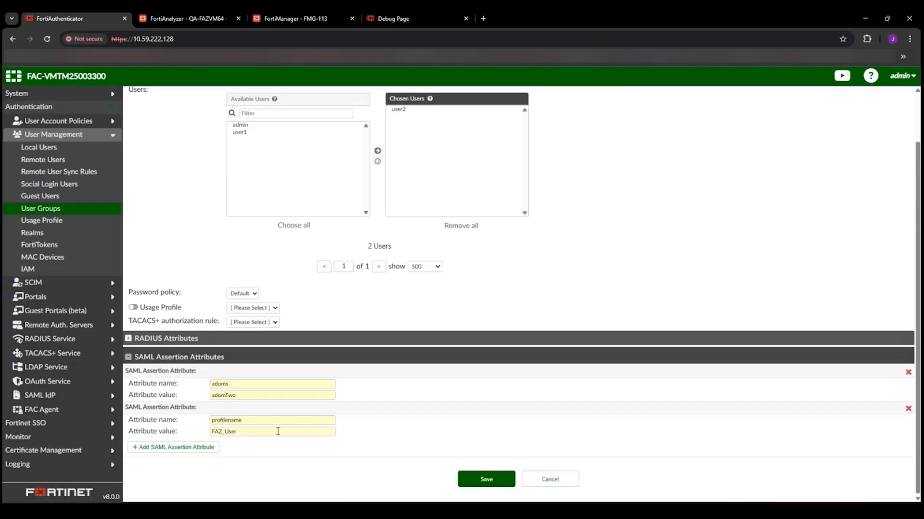
pyautogui.click(55, 209)
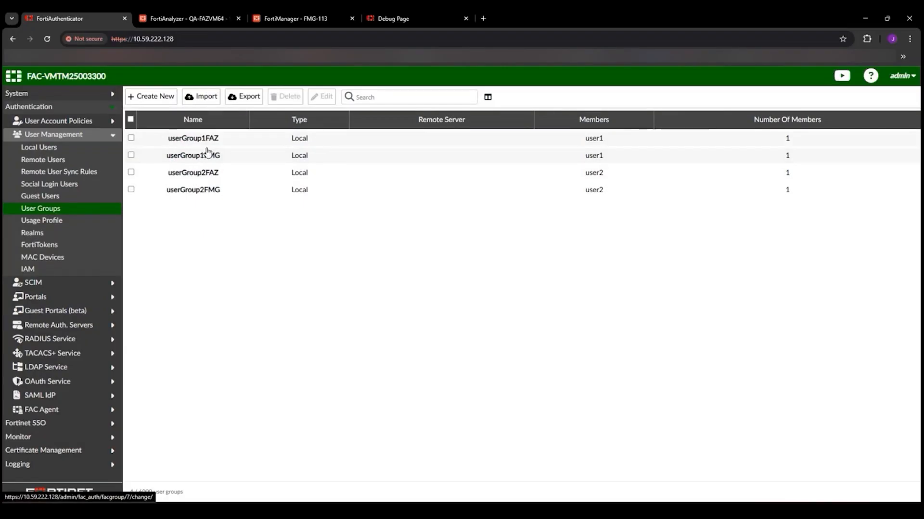
pyautogui.click(208, 155)
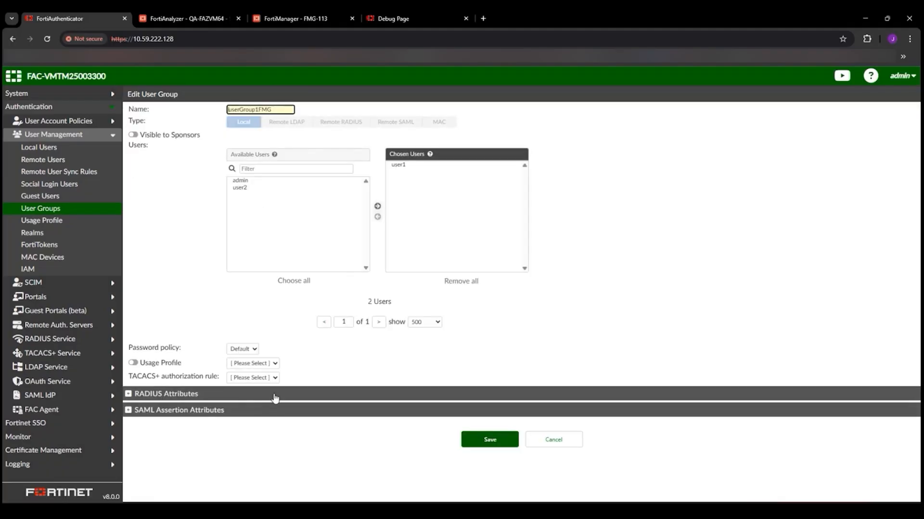
pyautogui.click(264, 410)
pyautogui.scroll(-2, 270, 330)
pyautogui.doubleClick(245, 395)
pyautogui.click(262, 457)
pyautogui.moveTo(260, 432); pyautogui.dragTo(197, 432)
pyautogui.click(254, 468)
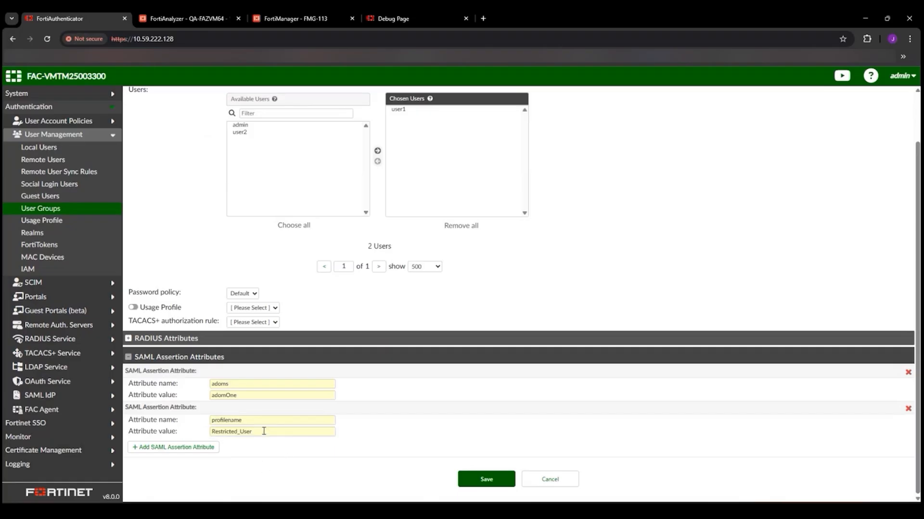
# Step: Open userGroup2FMG and examine the ADOM and profile values in its SAML assertion attributes
pyautogui.click(77, 208)
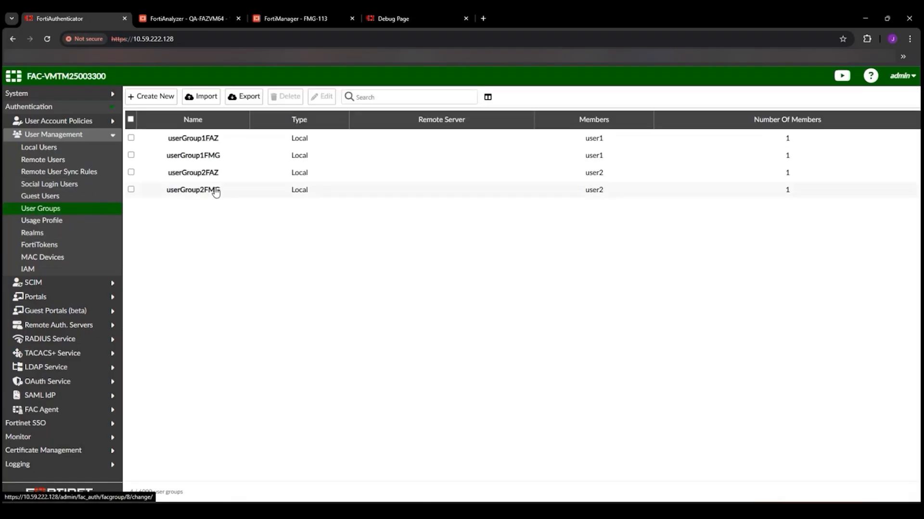
pyautogui.click(215, 190)
pyautogui.click(250, 410)
pyautogui.scroll(-2, 249, 433)
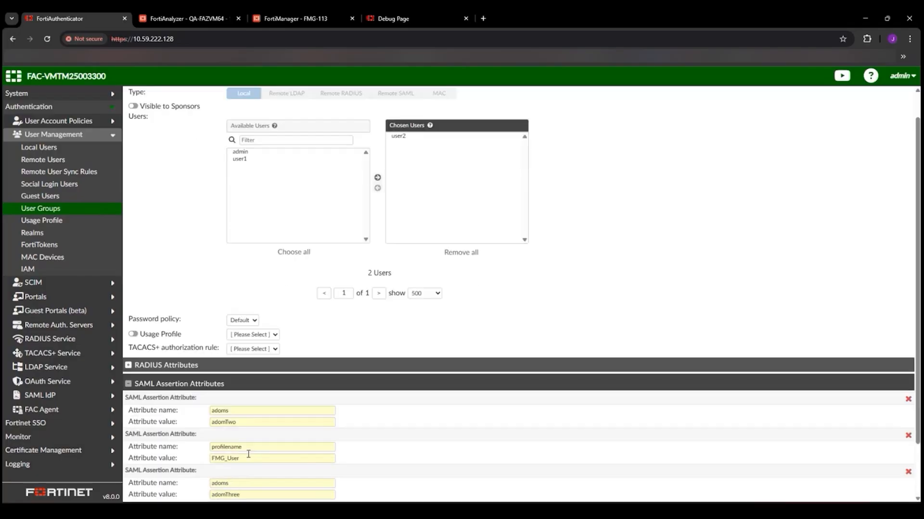
pyautogui.click(226, 358)
pyautogui.click(226, 432)
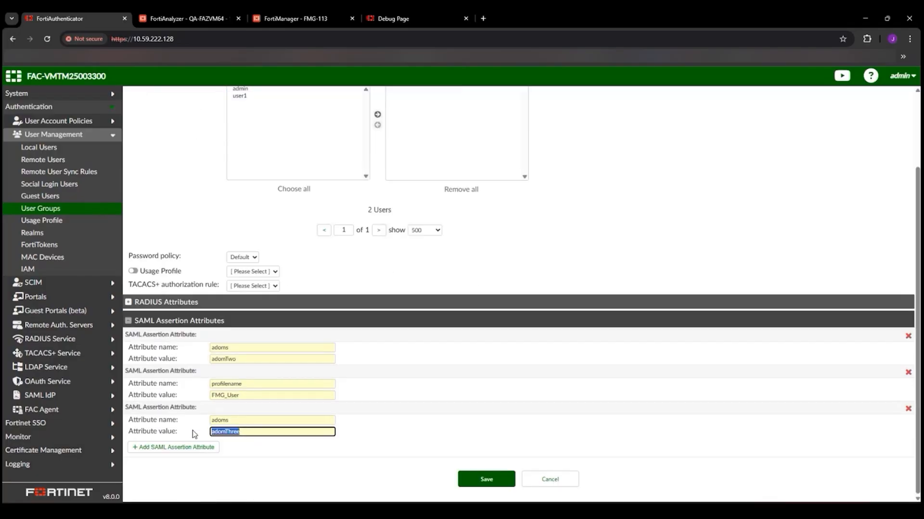
pyautogui.click(250, 394)
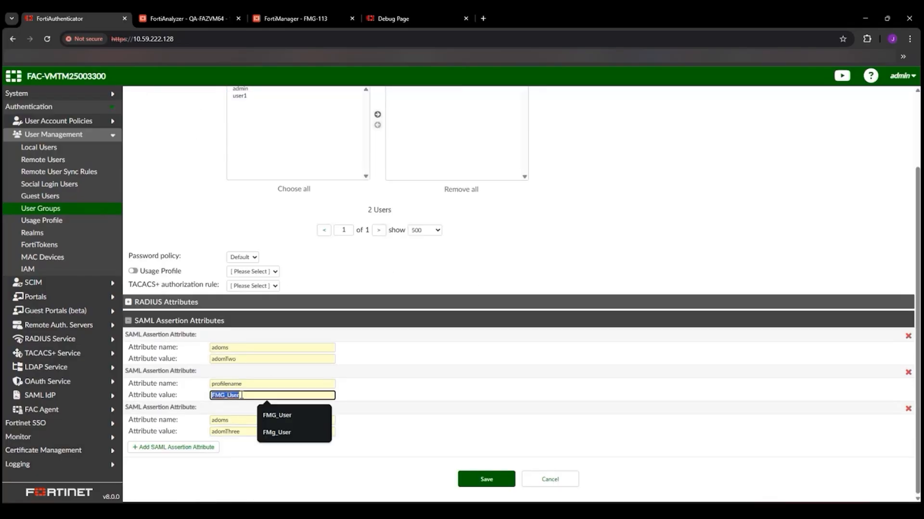
# Step: Open the FAZ service provider under SAML IdP and examine its group filters
pyautogui.click(67, 395)
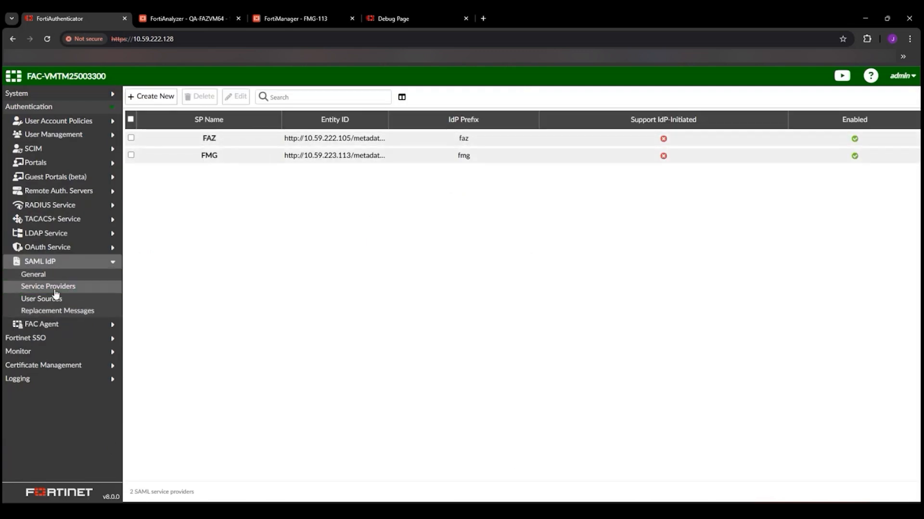
pyautogui.click(224, 140)
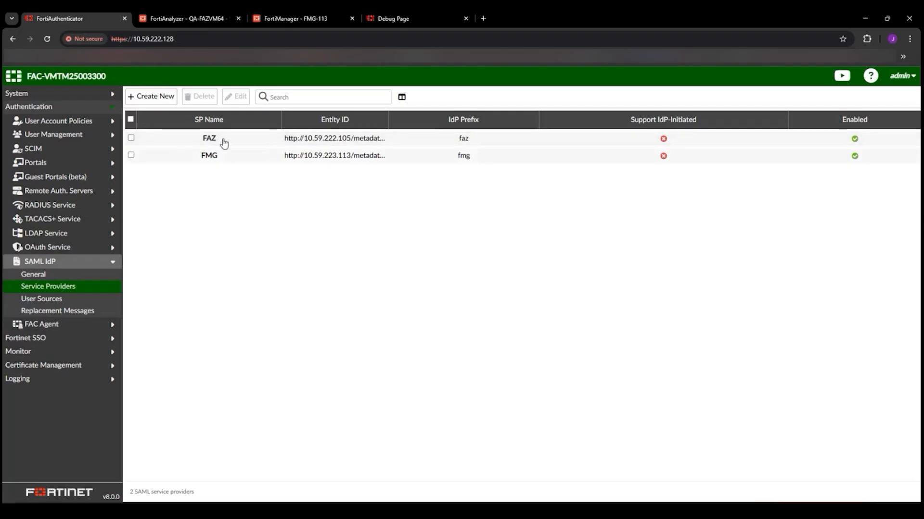
pyautogui.scroll(-1, 330, 414)
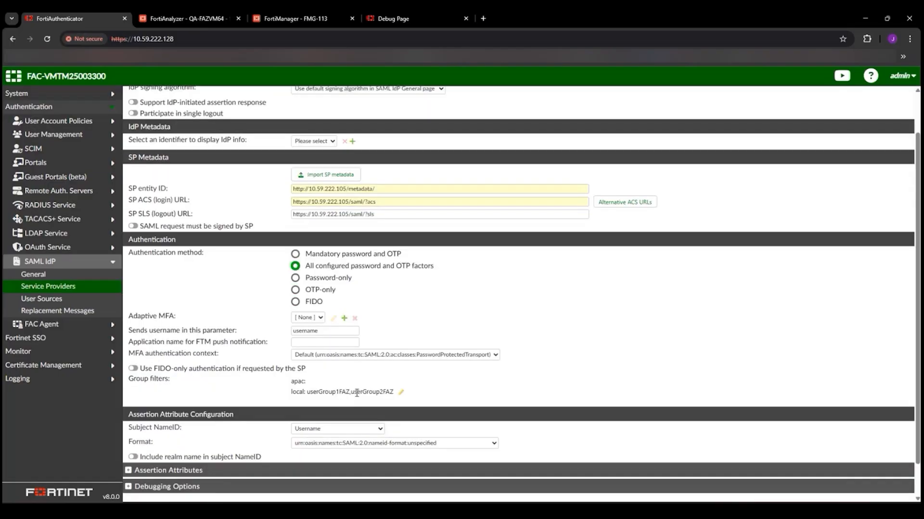
pyautogui.scroll(1, 194, 431)
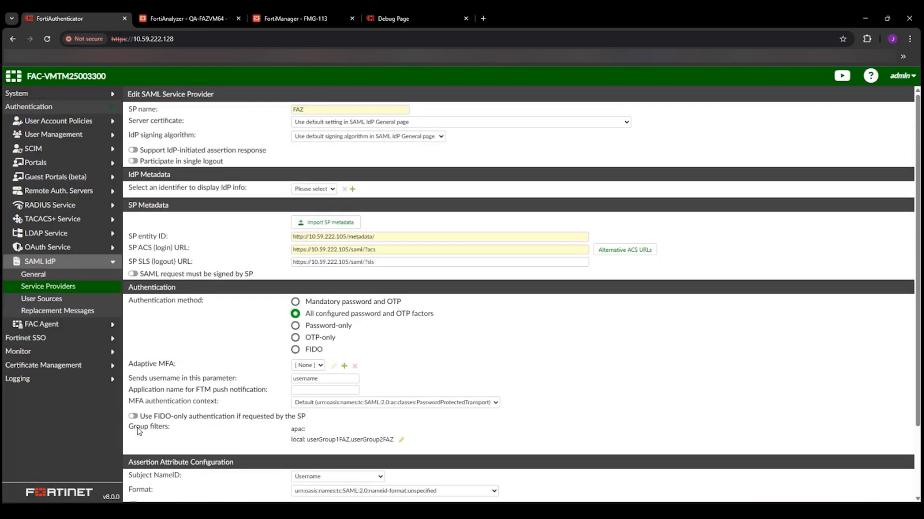
pyautogui.moveTo(132, 431); pyautogui.dragTo(423, 447)
pyautogui.click(411, 450)
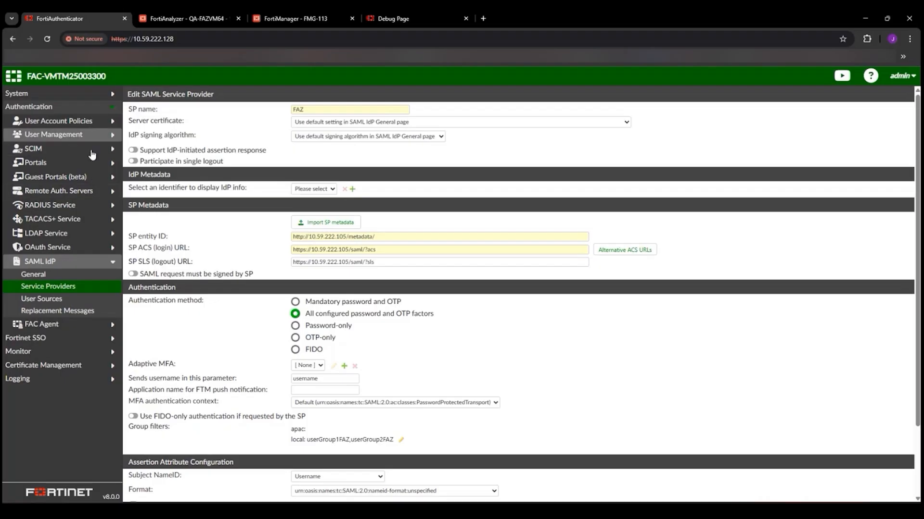
# Step: Open FAZ's group filter for the local realm, examine the realm options and chosen user groups, and leave without saving
pyautogui.click(401, 441)
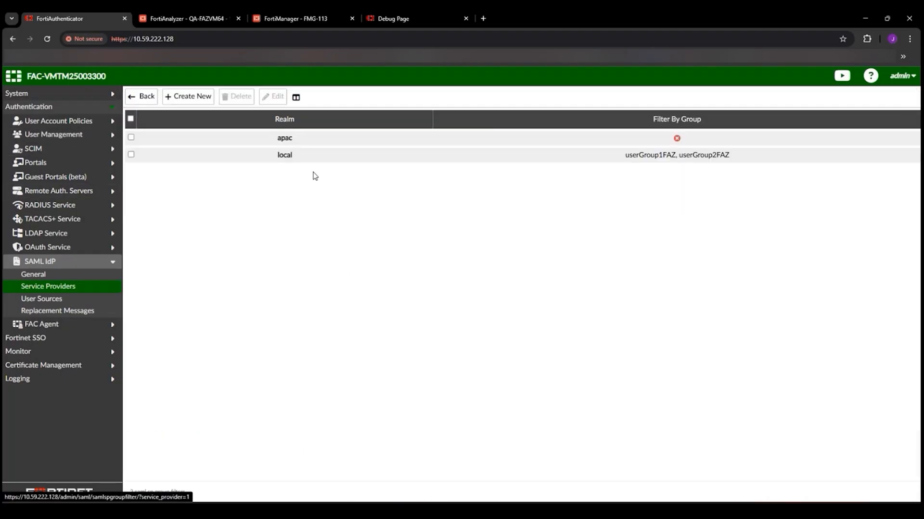
pyautogui.click(287, 157)
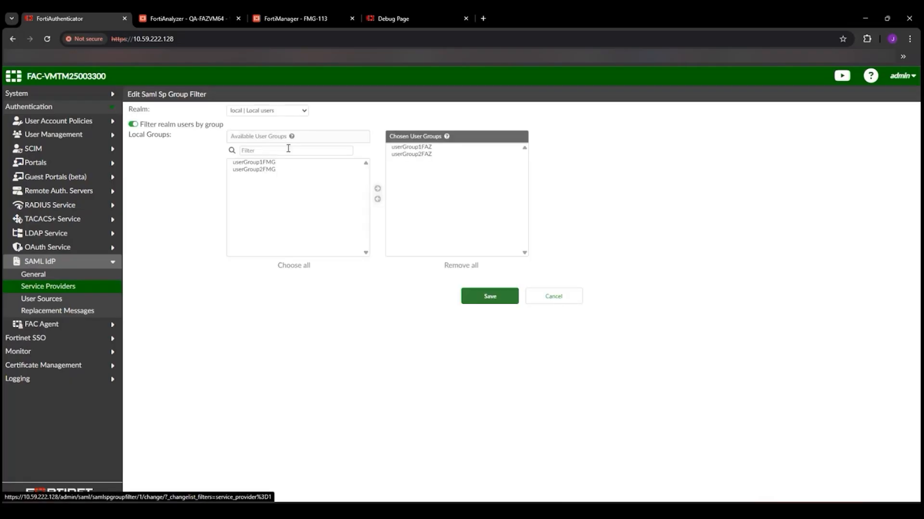
pyautogui.click(288, 112)
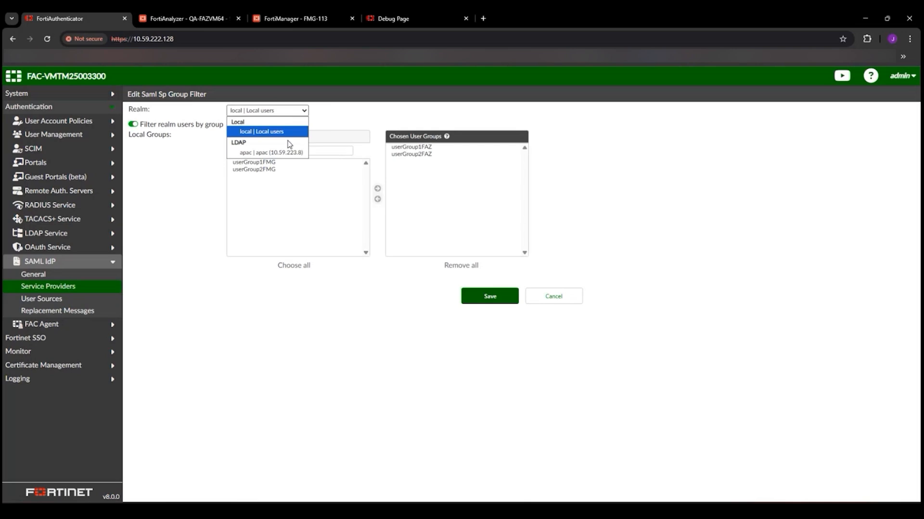
pyautogui.click(357, 114)
pyautogui.click(296, 113)
pyautogui.click(295, 114)
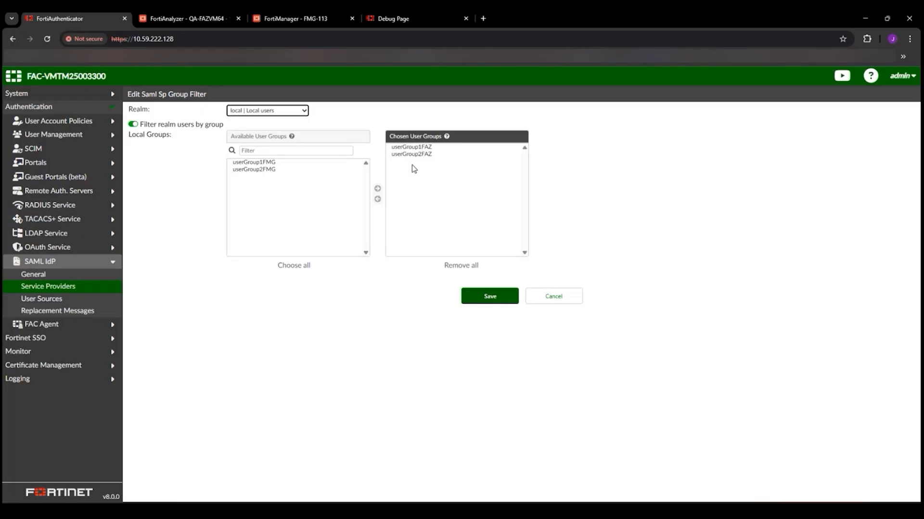
pyautogui.click(553, 297)
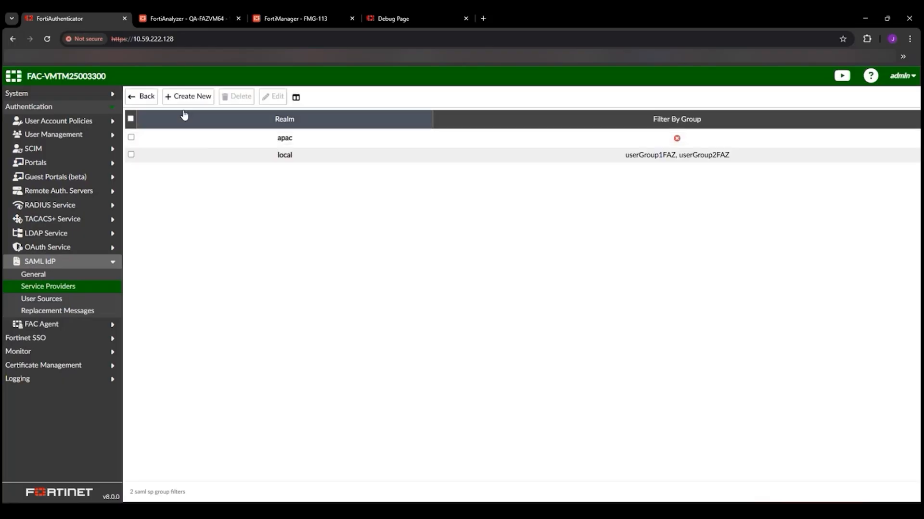
# Step: Open the FMG service provider, examine the chosen user groups in its local realm filter, and leave without saving
pyautogui.click(48, 286)
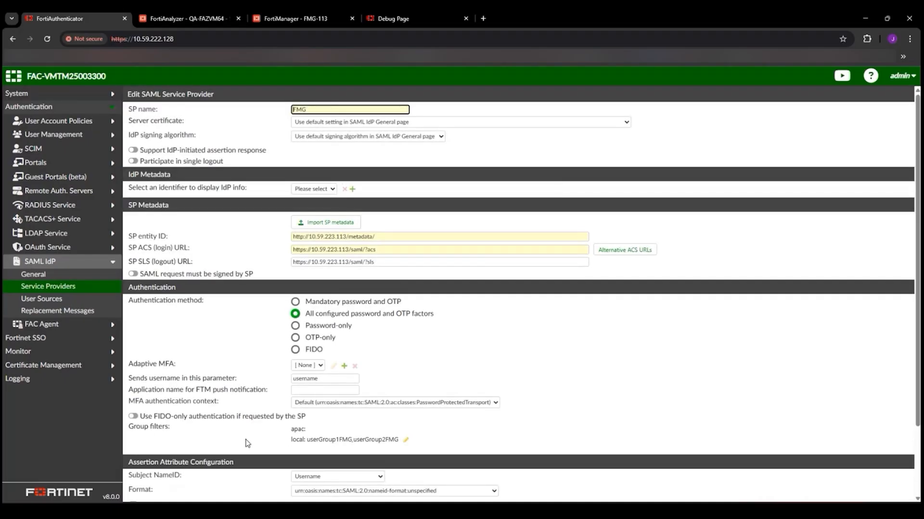
pyautogui.click(406, 439)
pyautogui.doubleClick(246, 153)
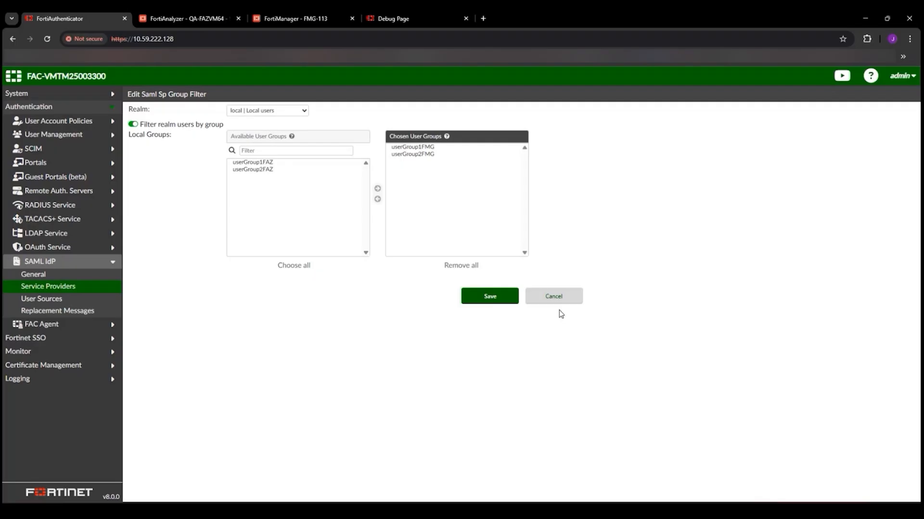
pyautogui.click(552, 297)
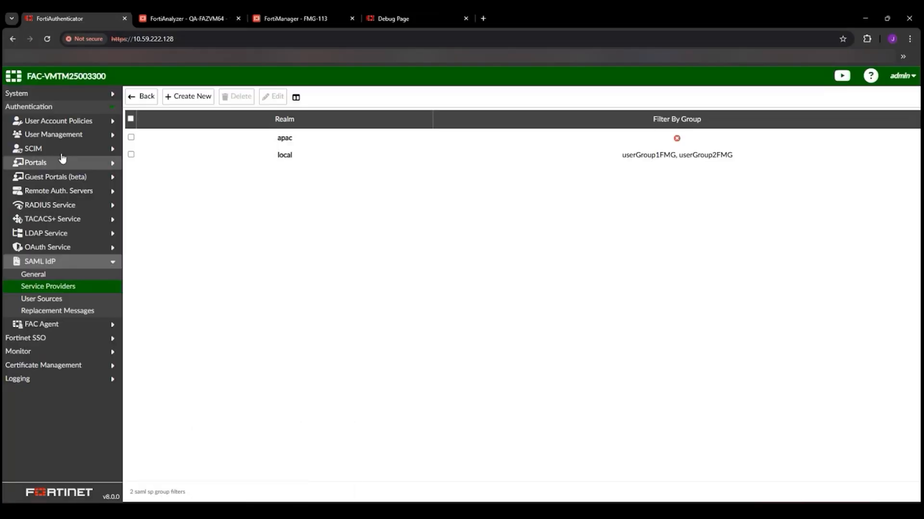
pyautogui.click(322, 18)
pyautogui.click(251, 332)
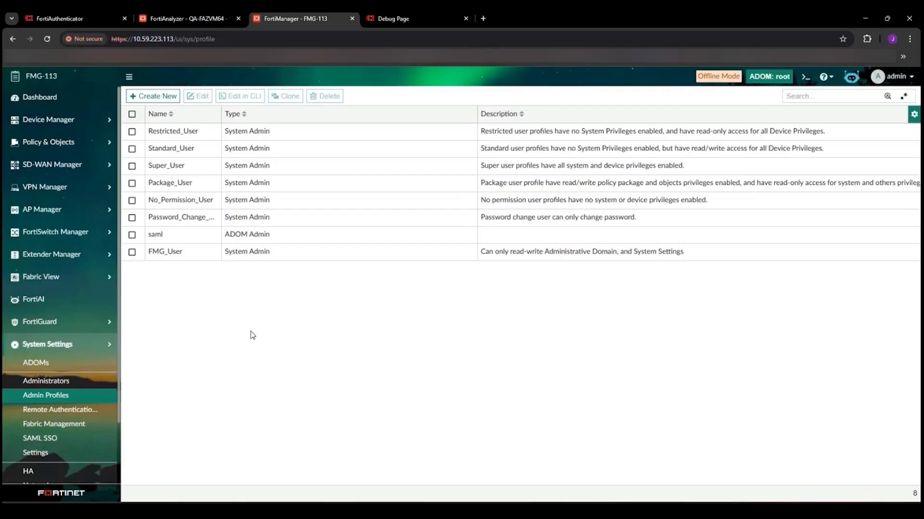
pyautogui.hotkey('ctrl', 'shift', 'n')
pyautogui.write('https://10.59.223.113/')
pyautogui.press('Return')
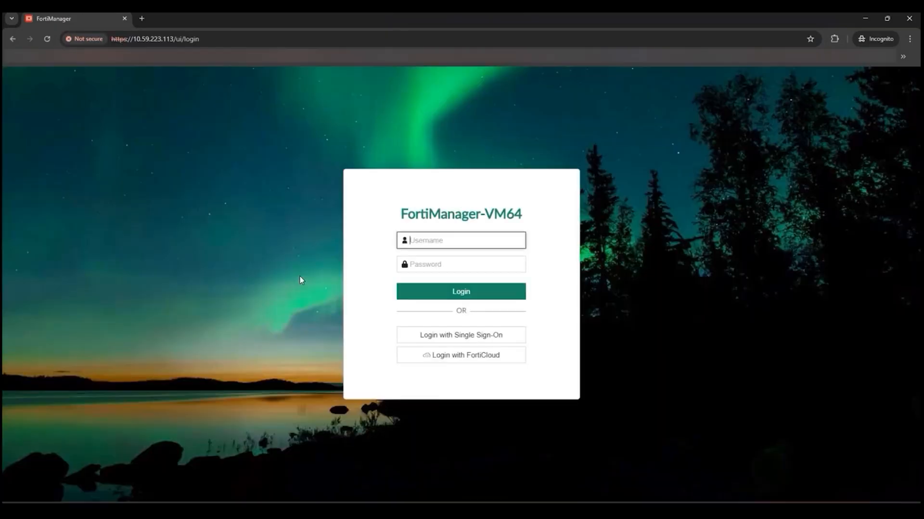
pyautogui.write('user1')
pyautogui.click(443, 336)
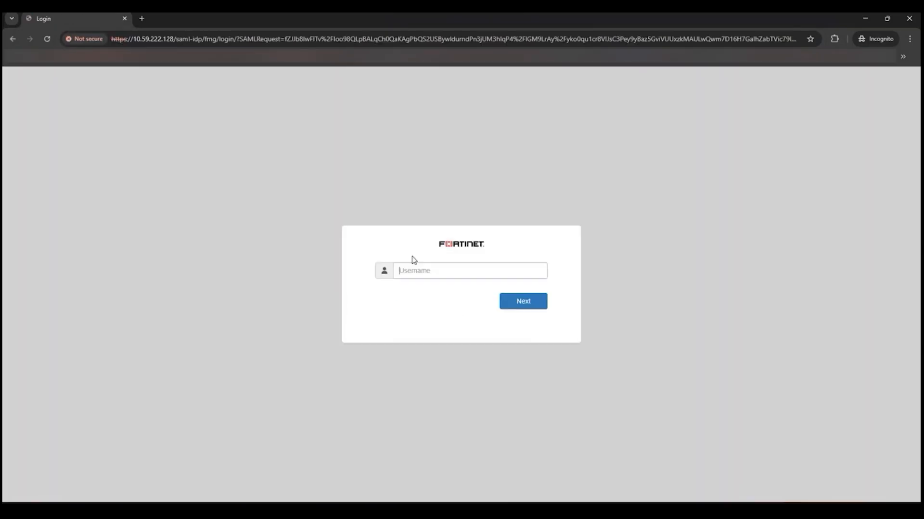
pyautogui.press('Return')
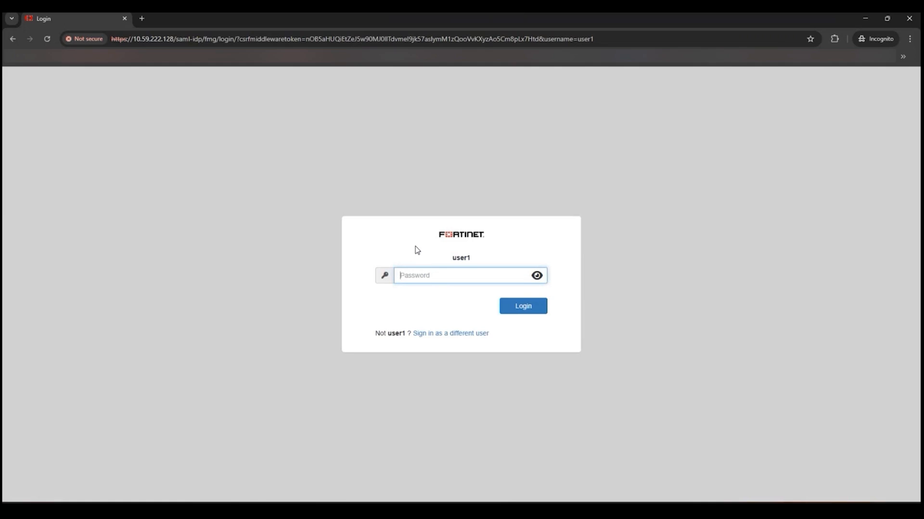
pyautogui.write('f')
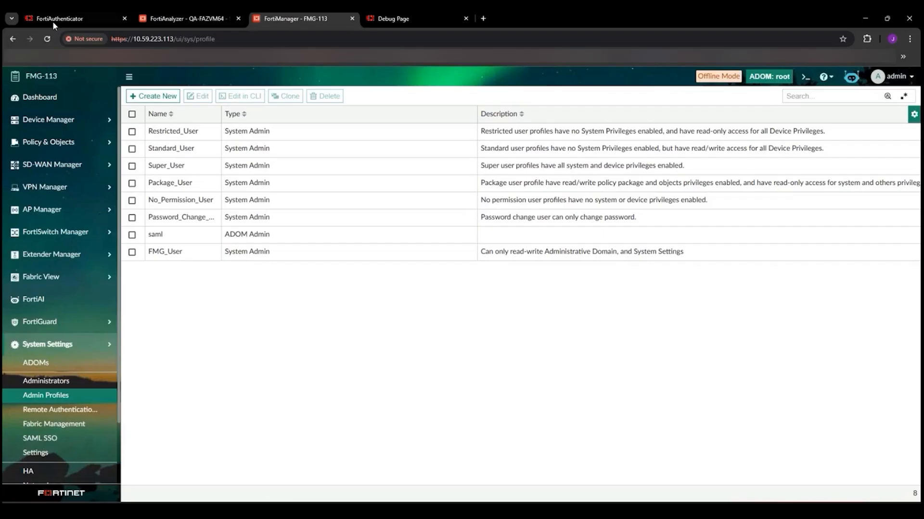
# Step: In FortiAuthenticator, open userGroup1FMG and examine the adoms and profilename values in its SAML assertion attributes
pyautogui.click(53, 18)
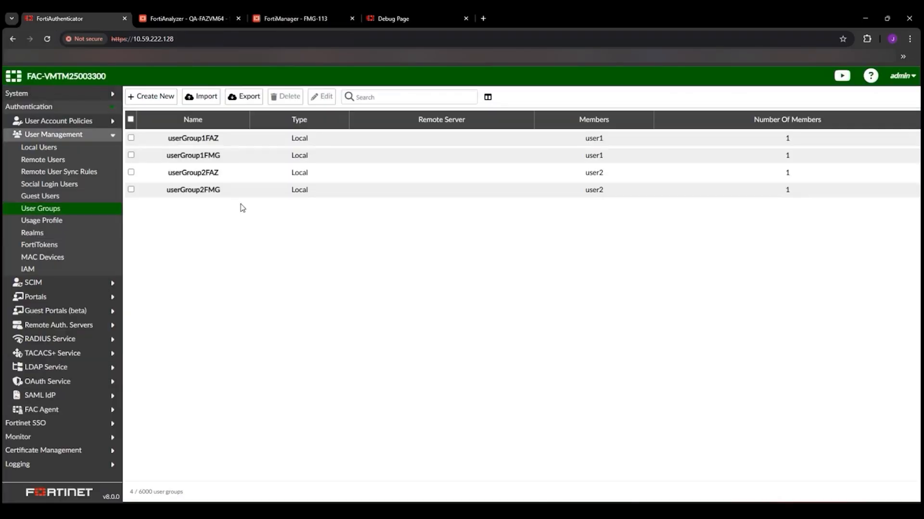
pyautogui.click(221, 156)
pyautogui.click(216, 413)
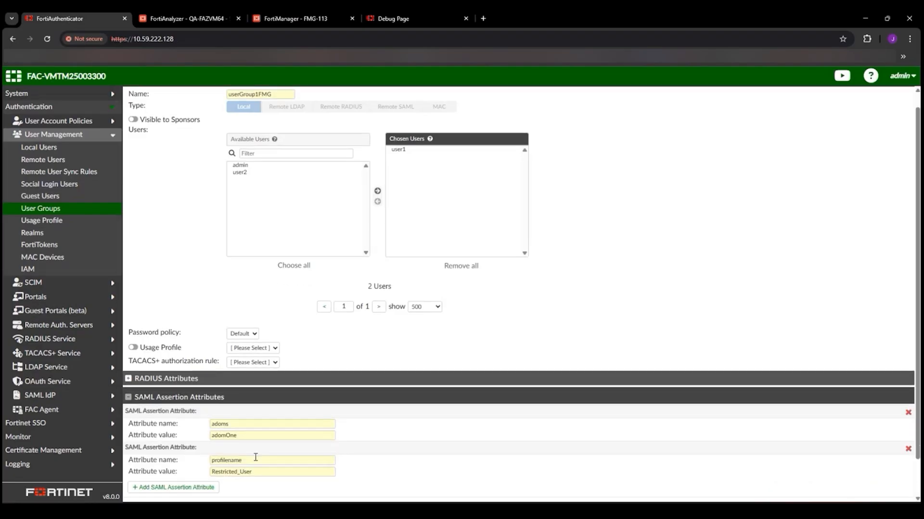
pyautogui.scroll(-1, 264, 423)
pyautogui.doubleClick(267, 432)
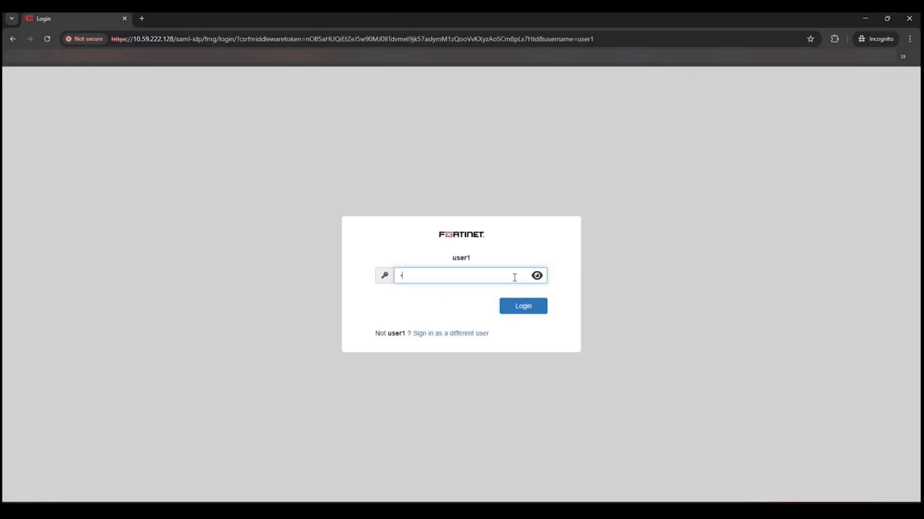
# Step: Complete user1's sign-in and examine the Restricted_User admin profile's permissions in the FortiManager admin session, leaving it unsaved
pyautogui.click(528, 312)
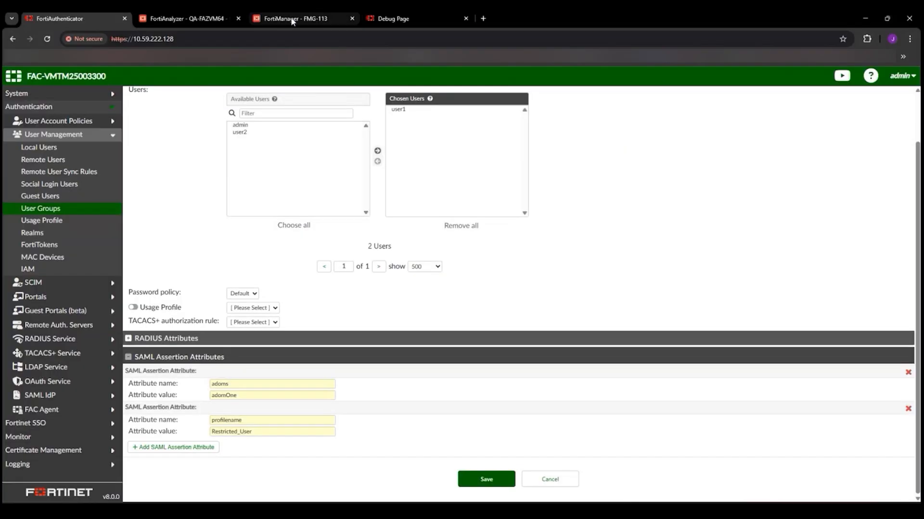
pyautogui.click(292, 22)
pyautogui.doubleClick(179, 131)
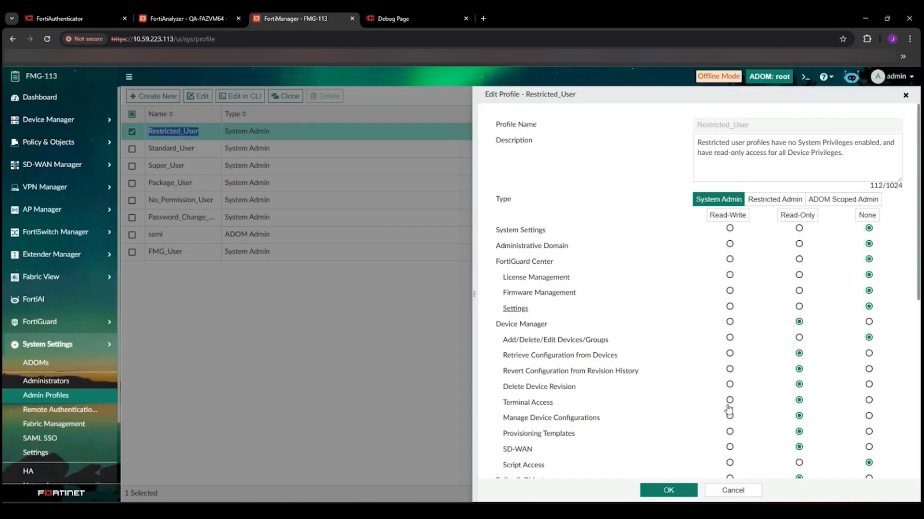
pyautogui.click(745, 496)
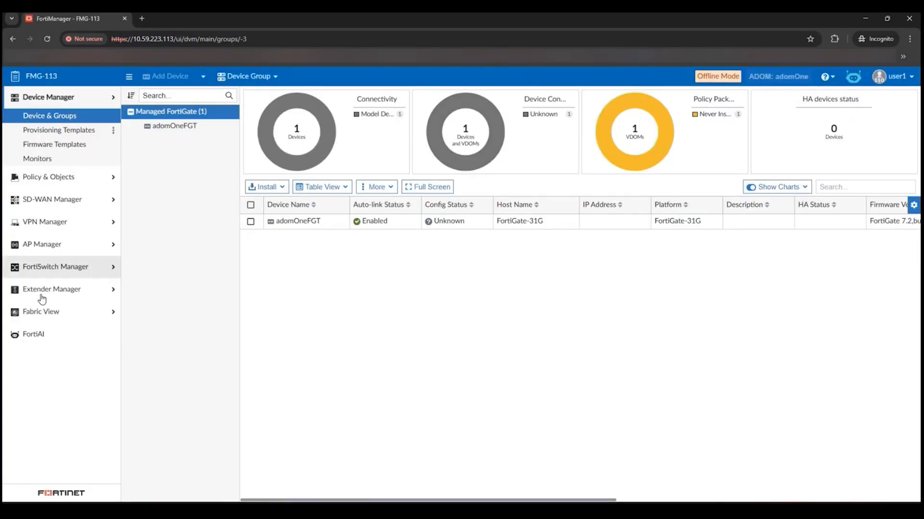
# Step: Log user1 out of FortiManager in the incognito window and sign in with single sign-on as user2
pyautogui.click(893, 76)
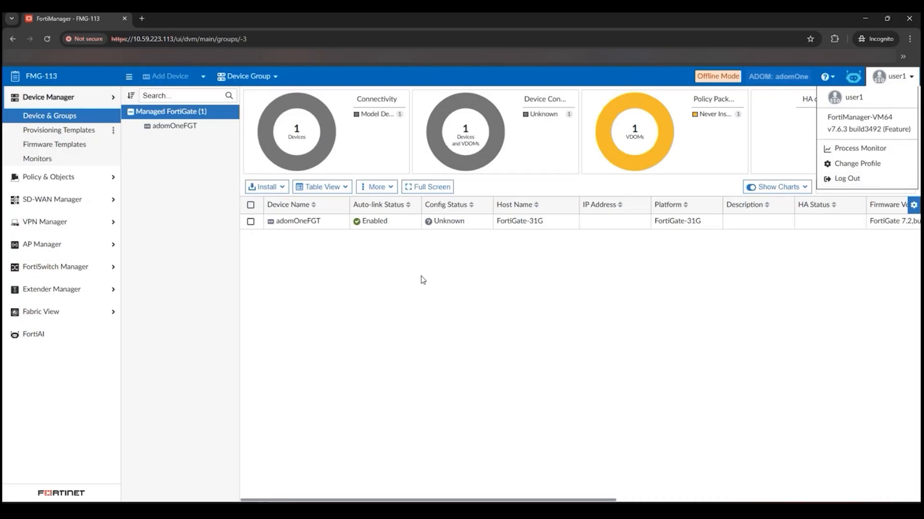
pyautogui.click(847, 179)
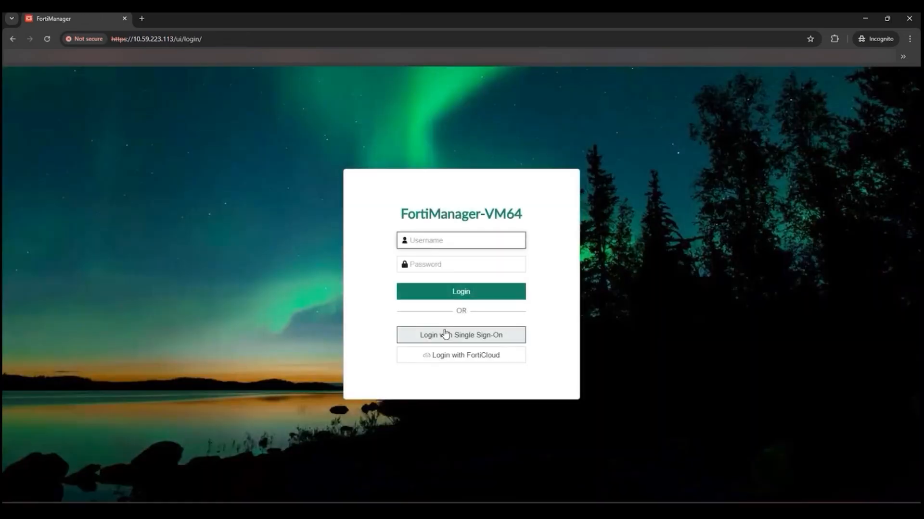
pyautogui.click(446, 334)
pyautogui.write('user2')
pyautogui.press('Return')
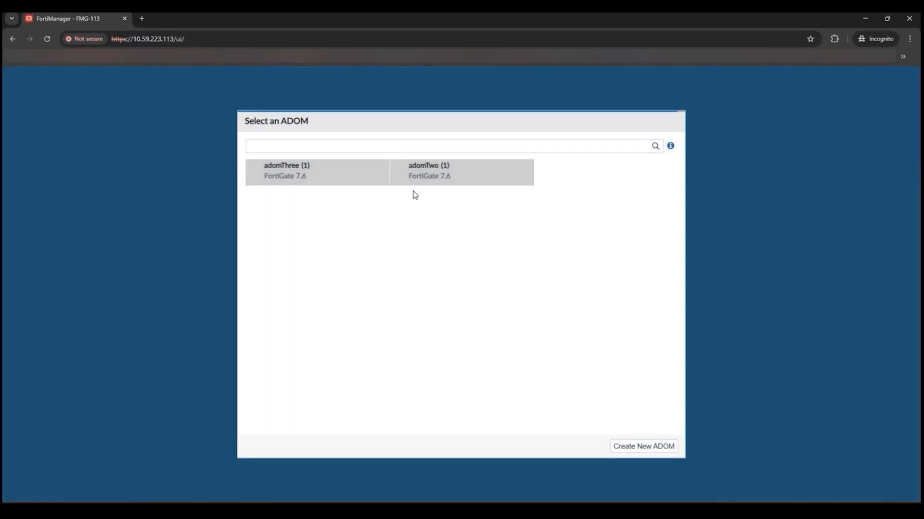
# Step: Examine the adomTwo and adomThree dashboards as user2, and log out of FortiManager
pyautogui.click(435, 179)
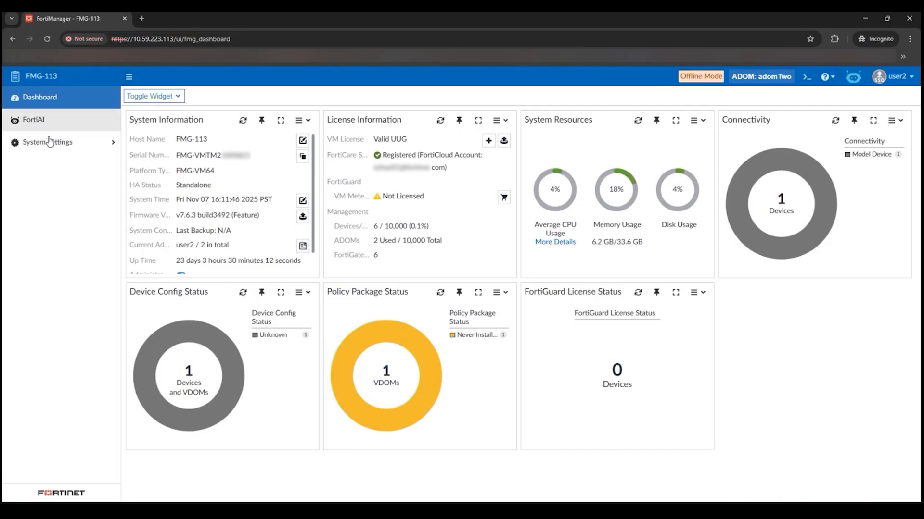
pyautogui.click(761, 77)
pyautogui.click(326, 181)
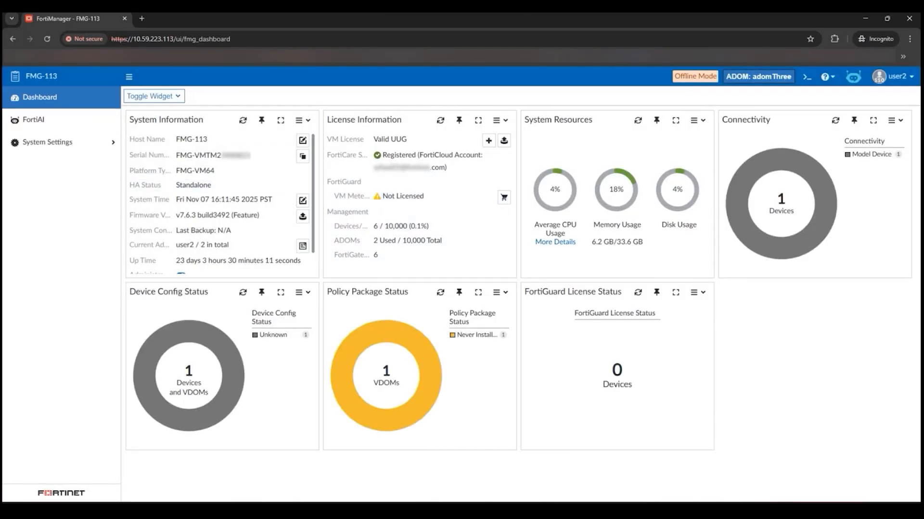
pyautogui.click(890, 77)
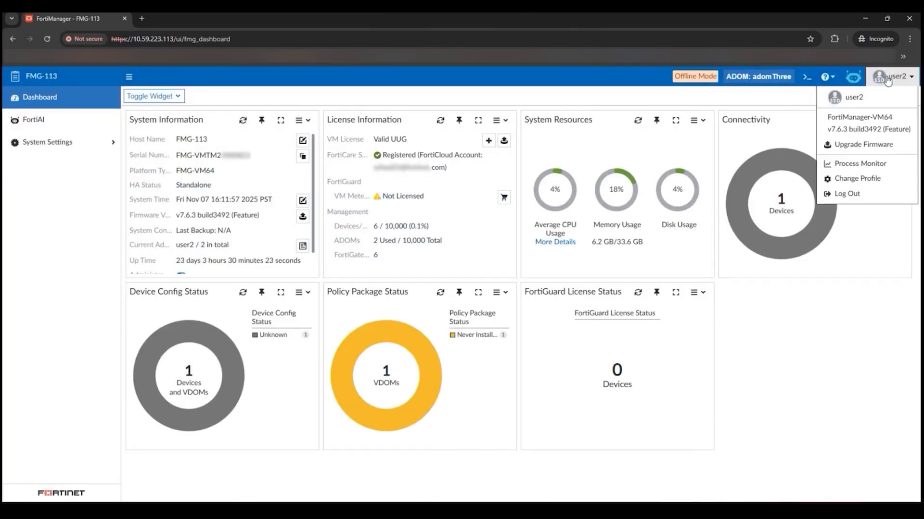
pyautogui.click(859, 193)
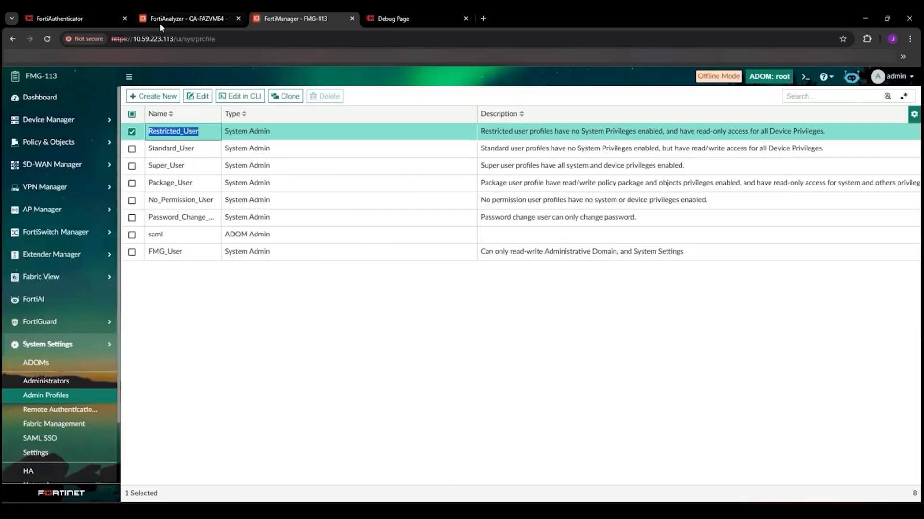
# Step: Switch to FortiAuthenticator and examine the profilename attribute and its value in userGroup1FMG
pyautogui.click(102, 19)
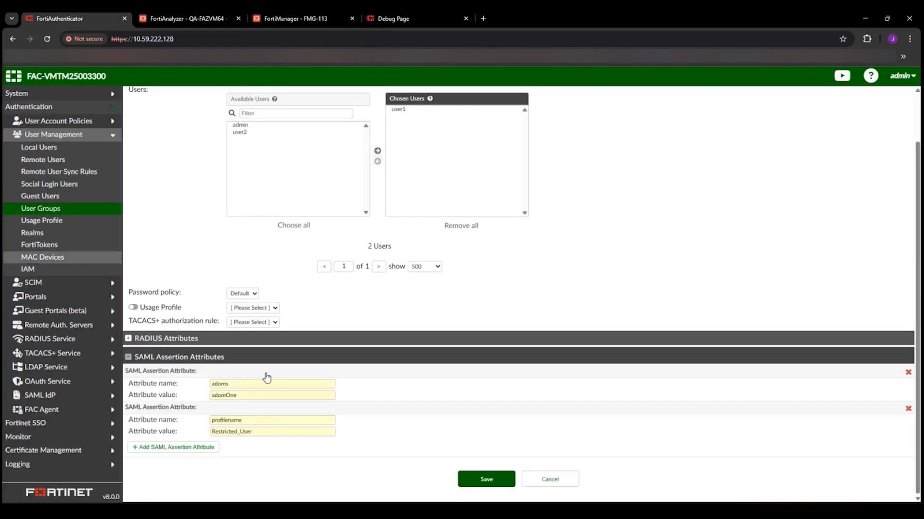
pyautogui.moveTo(274, 432); pyautogui.dragTo(243, 421)
pyautogui.click(221, 421)
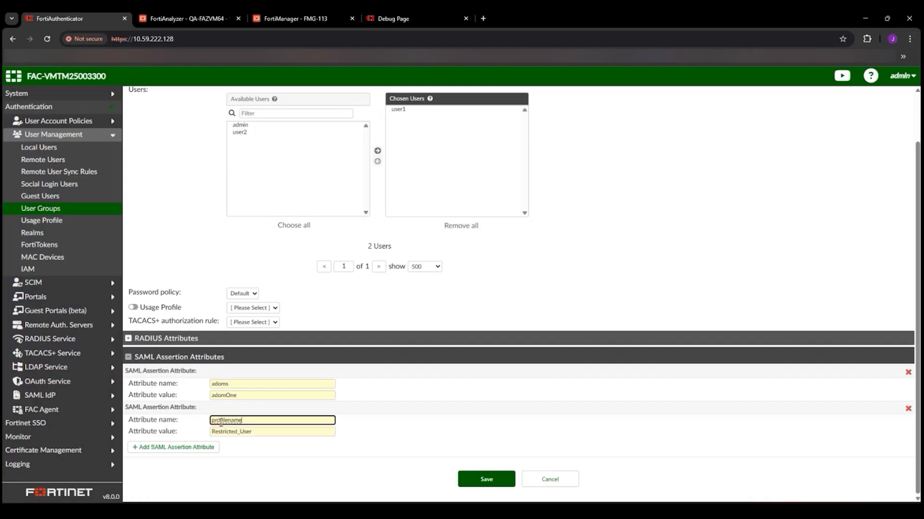
# Step: Reopen the FAZ SAML service provider and examine its group filters and assertion attribute configuration
pyautogui.click(40, 395)
pyautogui.click(48, 291)
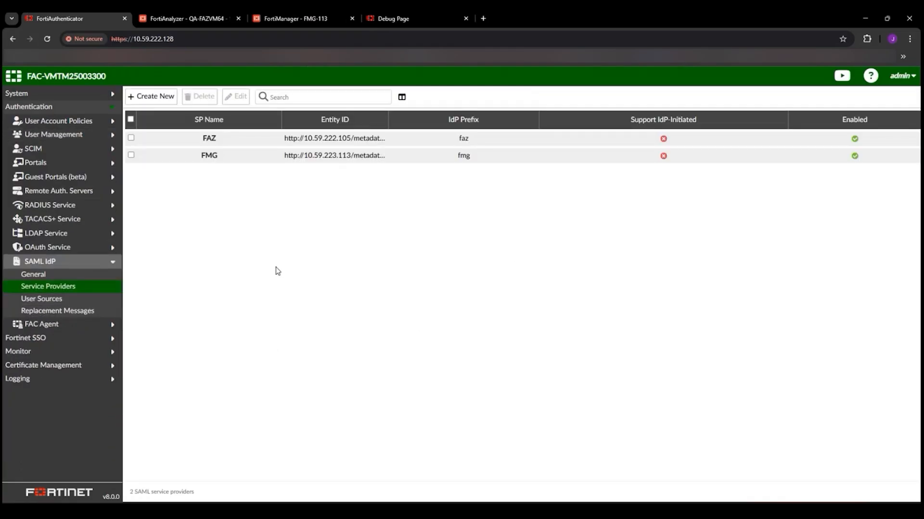
pyautogui.click(210, 140)
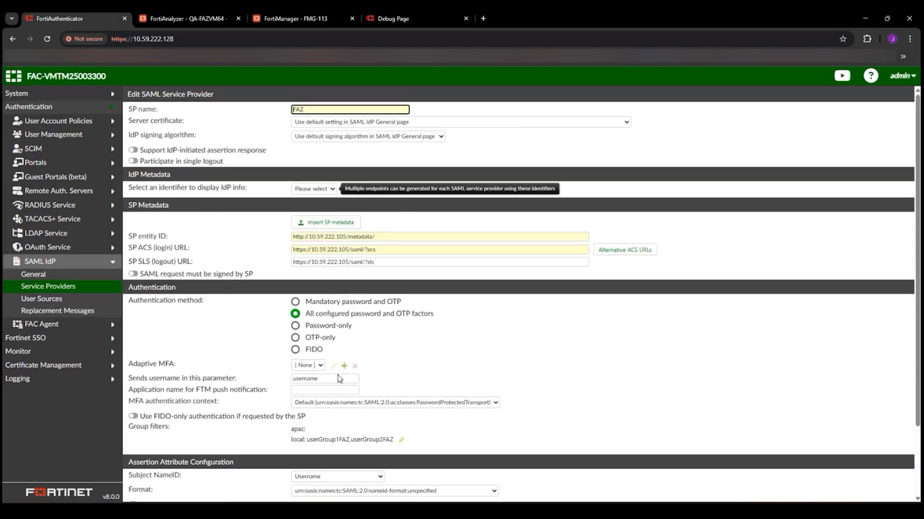
pyautogui.scroll(-2, 353, 392)
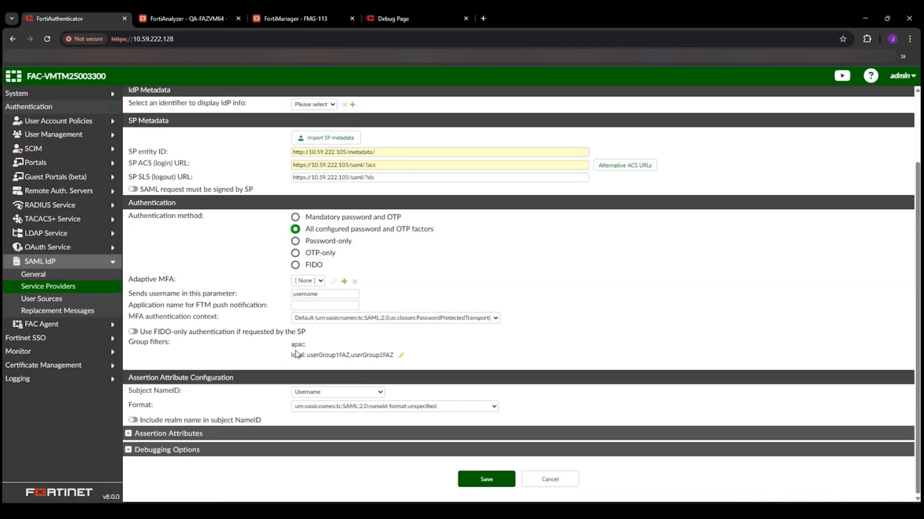